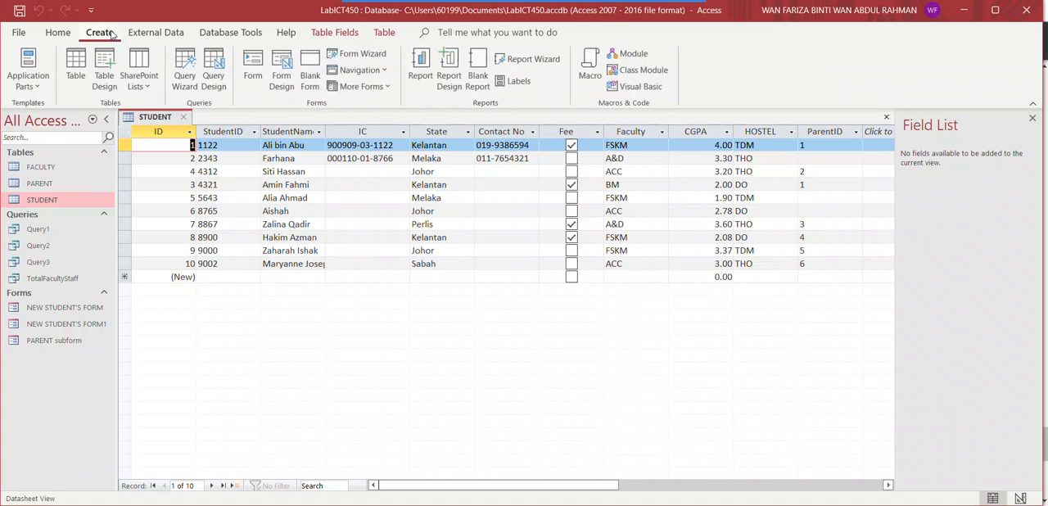
Create a new query in query design and switch it to SQL view, ready to extend the SELECT statement
click(212, 81)
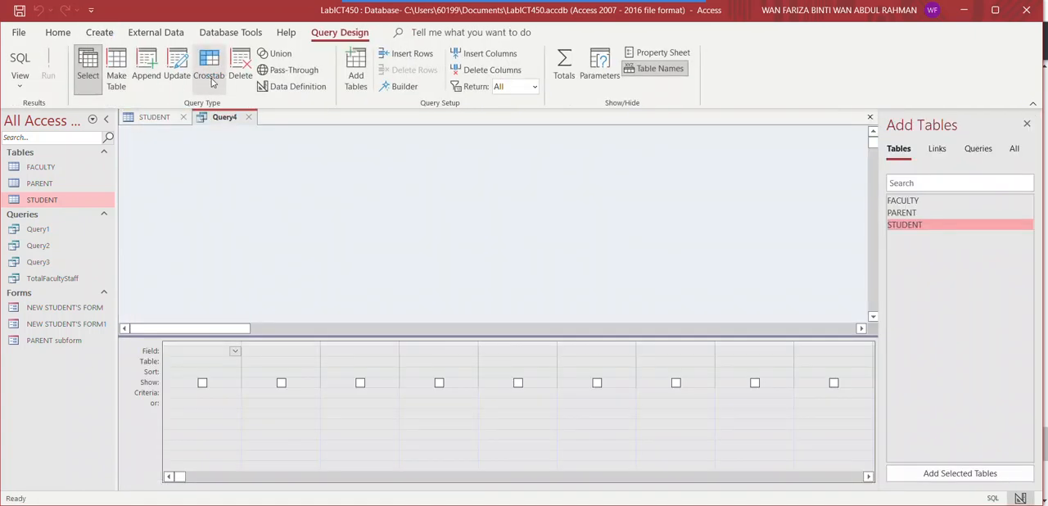
click(159, 152)
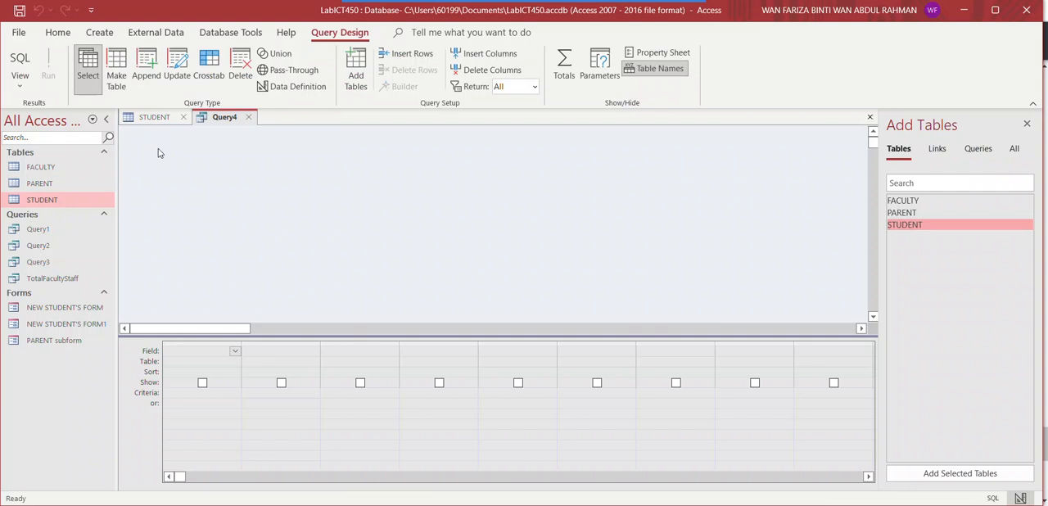
click(20, 80)
click(55, 113)
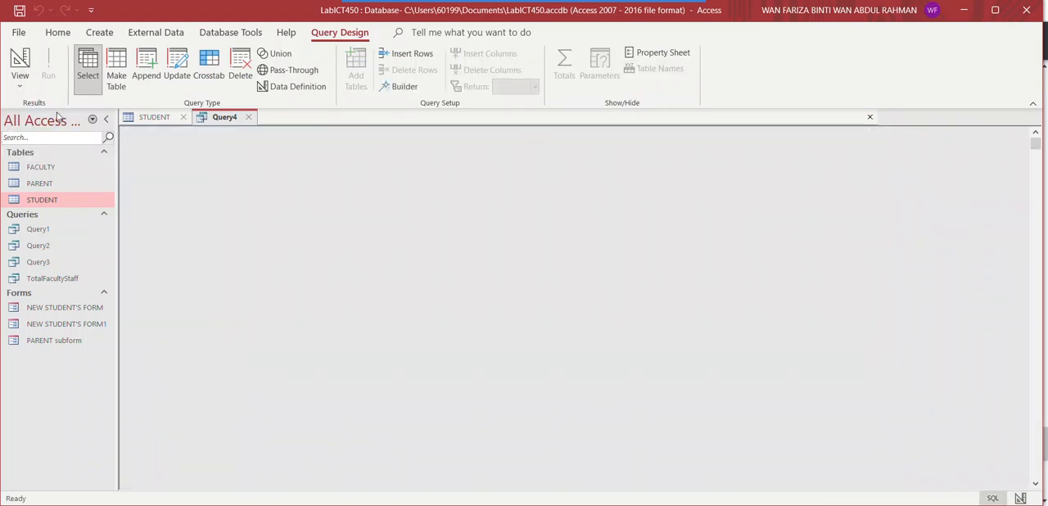
click(145, 132)
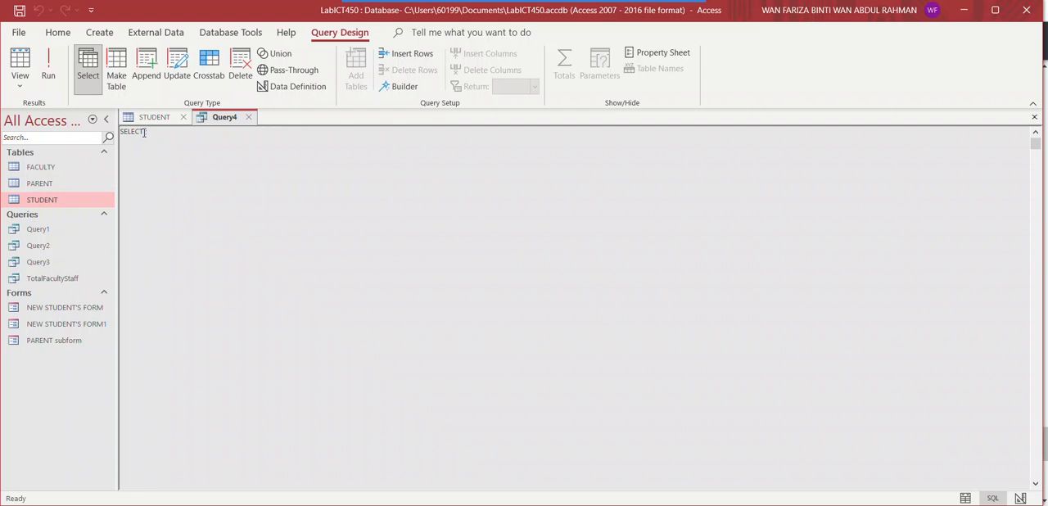
Complete the SELECT line with MIN(CGPA), AVG(CGPA), MAX(CGPA)
text(MIN(CGPA), AVG(CGPA)
key(BackSpace)
text(, MAX(CGPA)
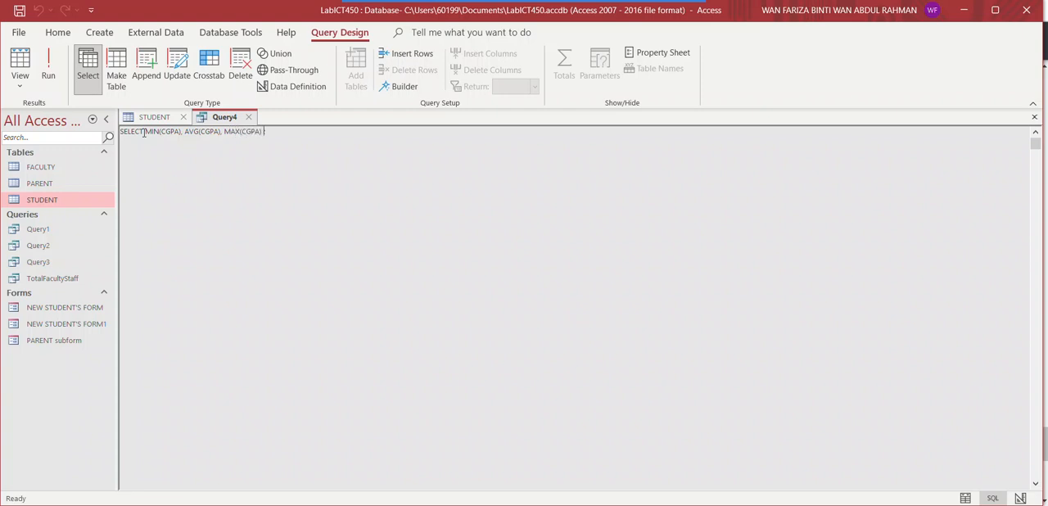
Add a second line, FROM STUDENT, to the SQL statement and run the query
key(Return)
text(FROM STUDENT;)
click(180, 132)
click(181, 130)
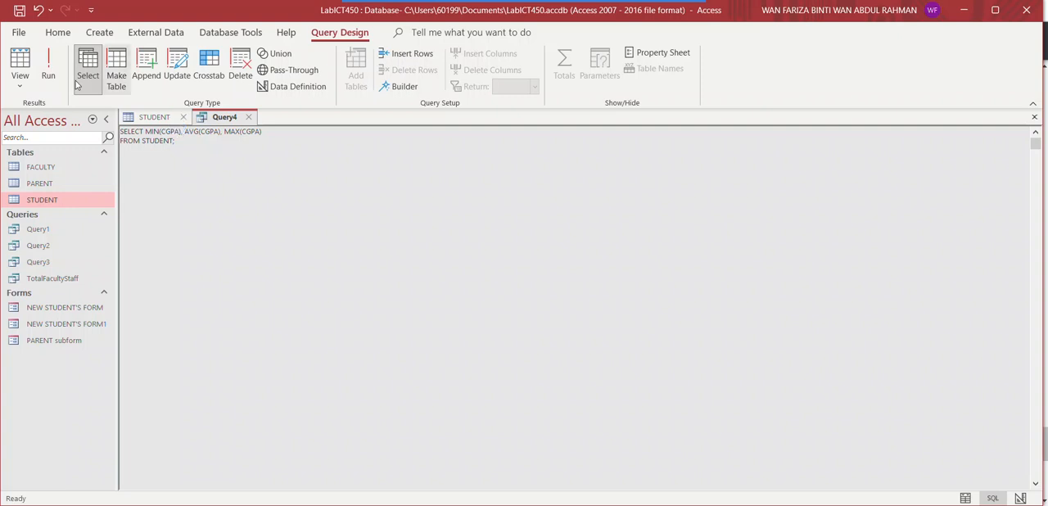
click(49, 70)
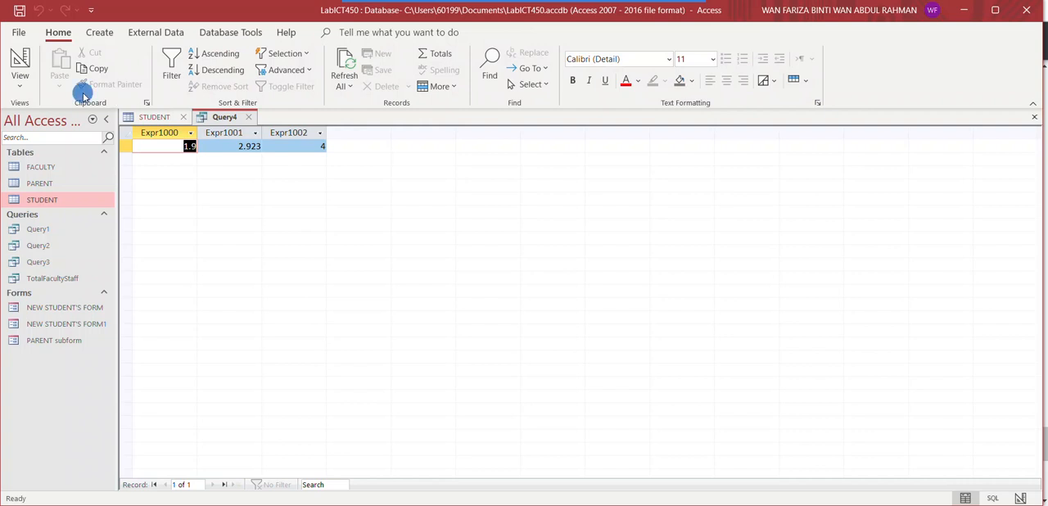
Return to the SQL statement and give MIN(CGPA) the alias MinimumCGPA with an AS clause
click(23, 82)
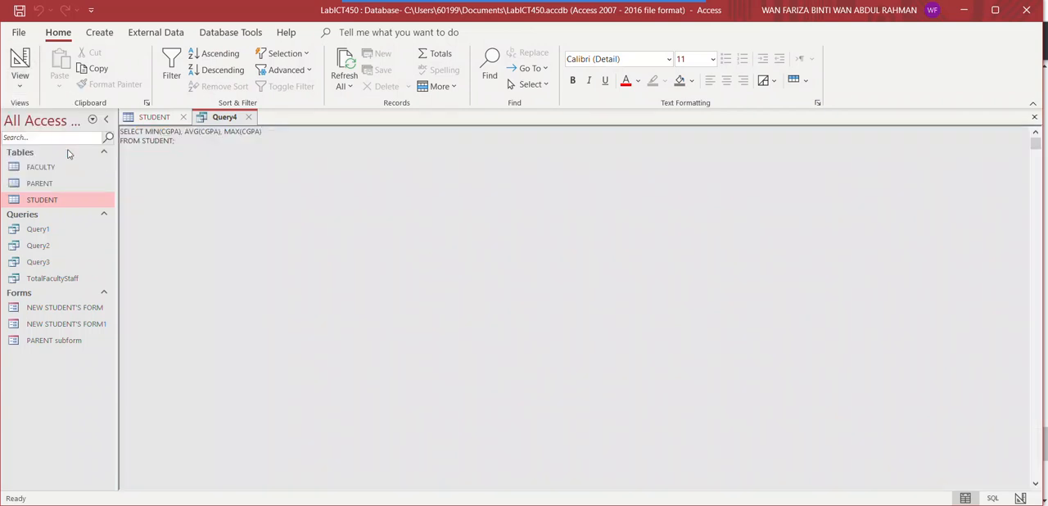
click(67, 149)
click(178, 132)
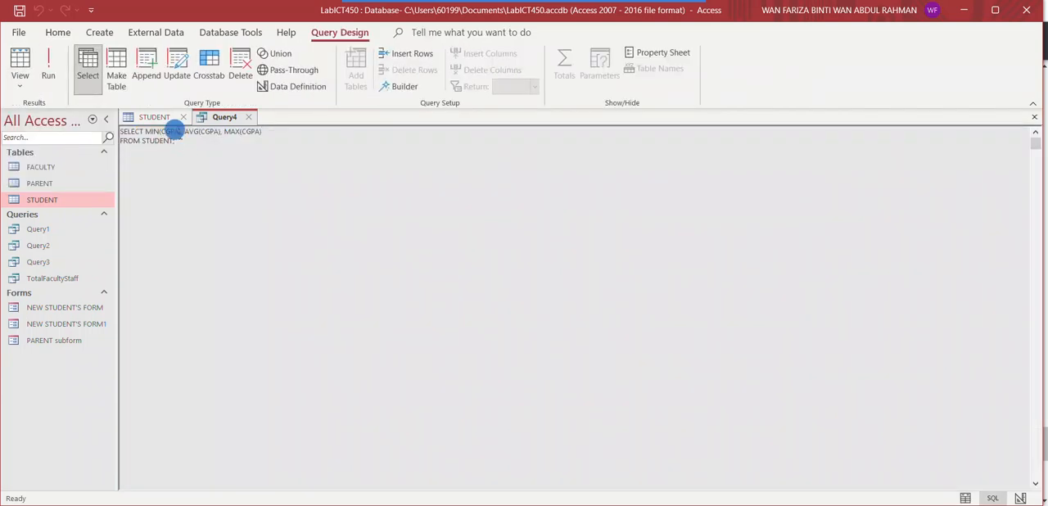
text(AS )
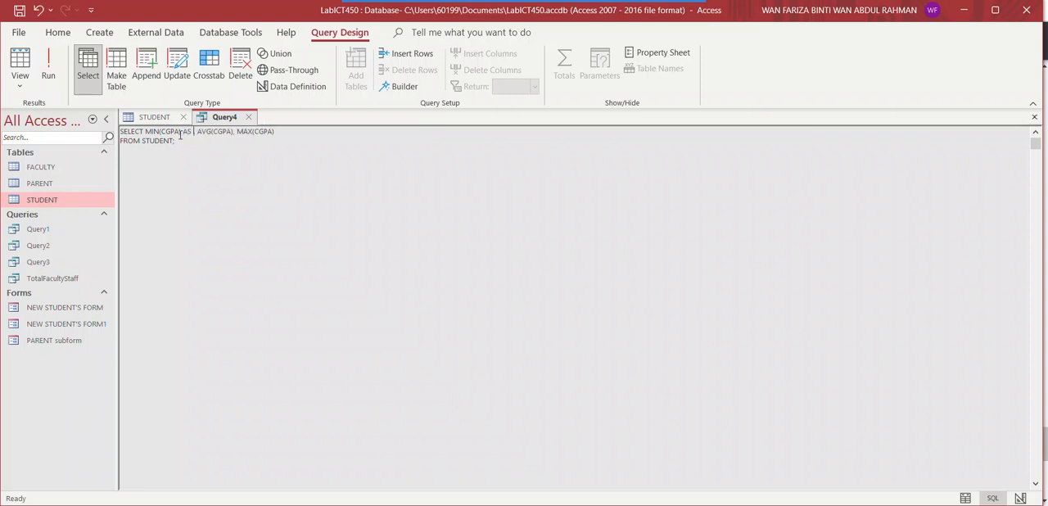
text(MInimumC)
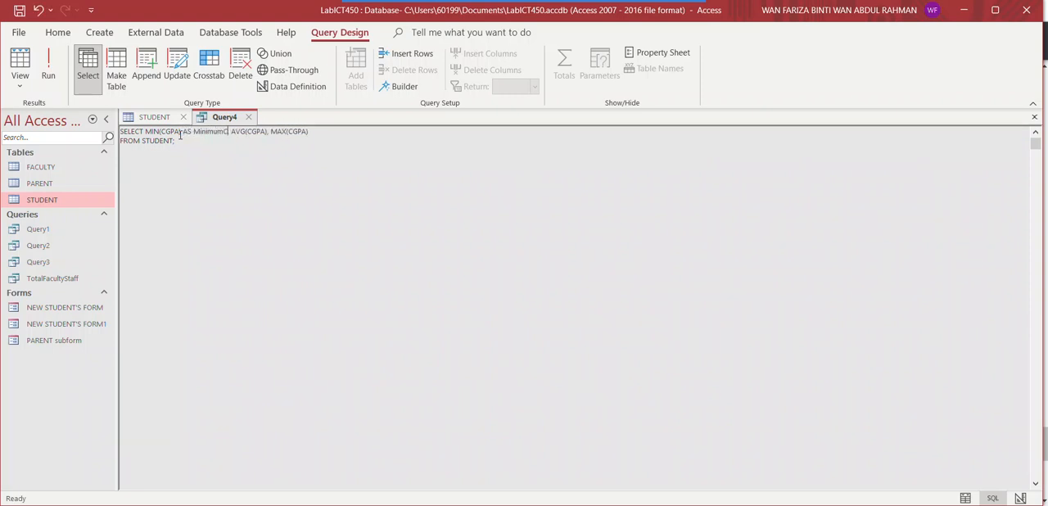
text(GPA)
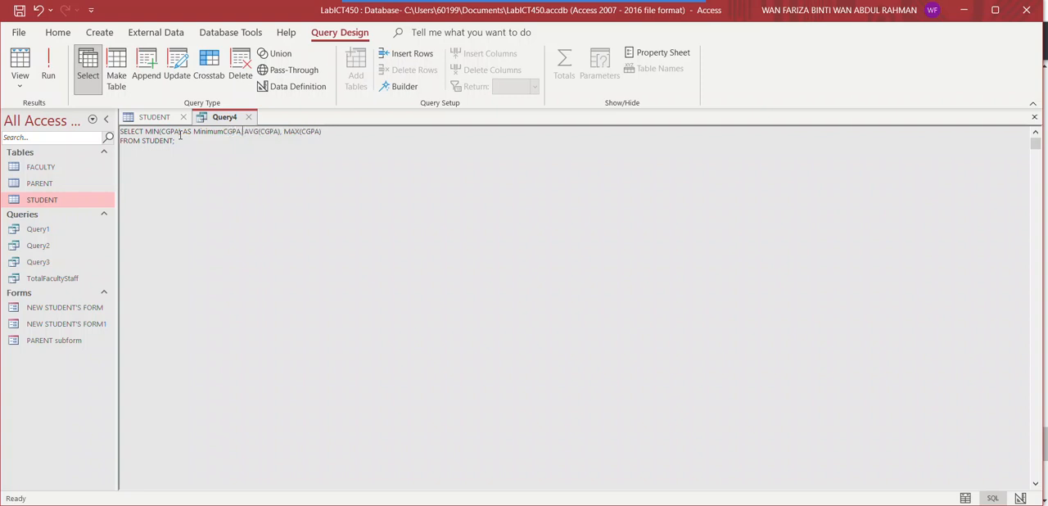
Give AVG(CGPA) the alias AverageCGPA
key(Right)
key(Right)
key(Right)
text(AS AverageCGPA)
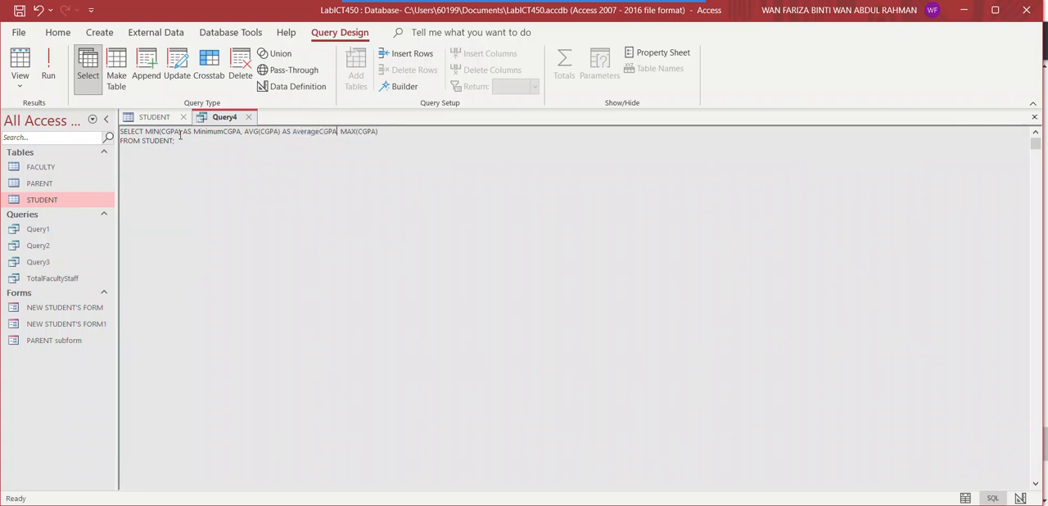
Give MAX(CGPA) the alias MaximumCGPA
key(Right)
key(Right)
key(Right)
text(AS MaximumCGPA)
Run the query and widen the result columns so the full alias headings fit
click(49, 69)
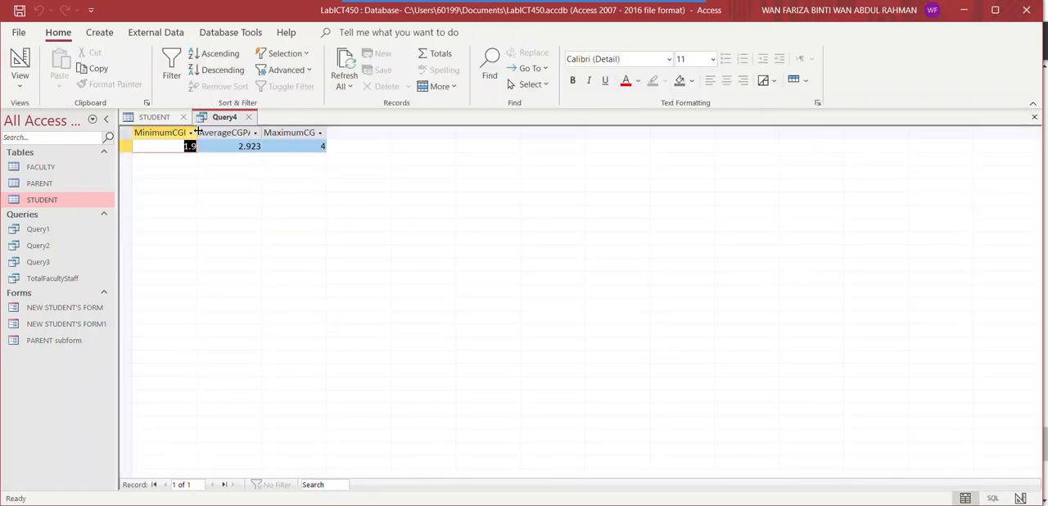
drag(196, 131, 226, 133)
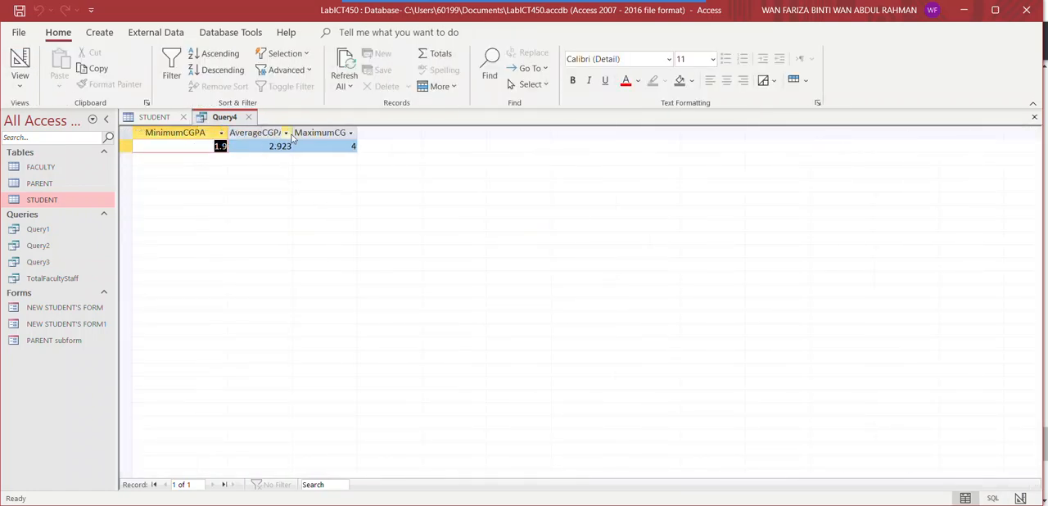
drag(292, 132, 381, 136)
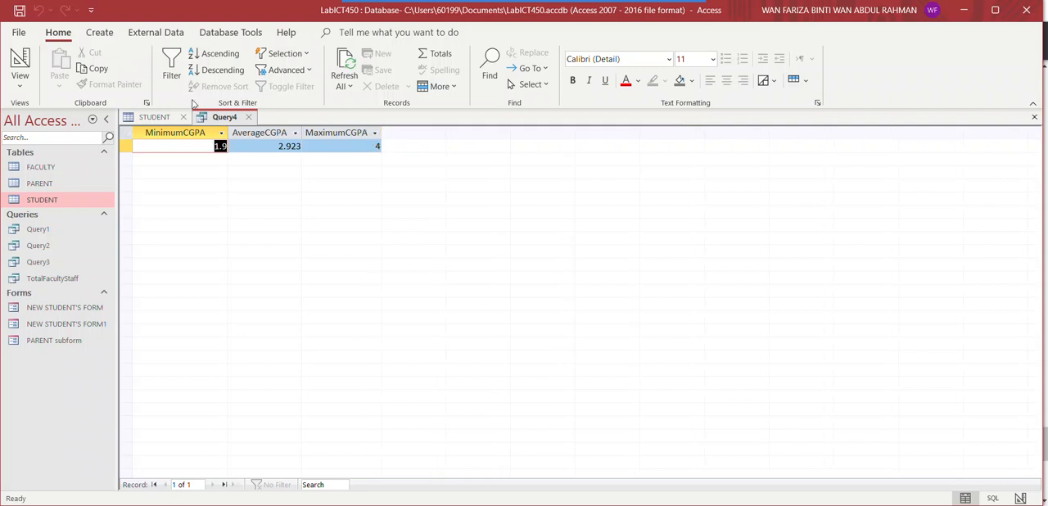
Return to SQL view and add the clause GROUP BY Faculty on a new line after FROM STUDENT
click(19, 78)
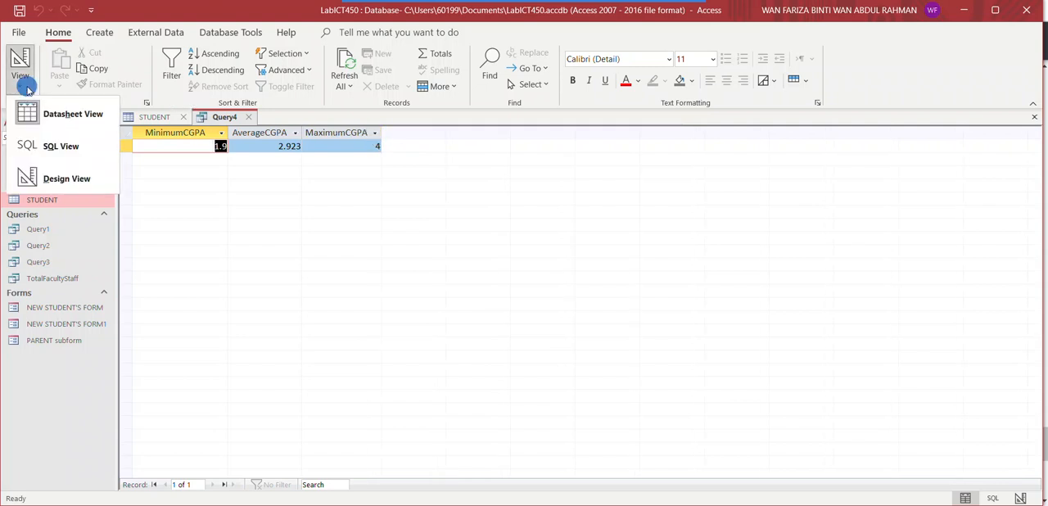
click(47, 144)
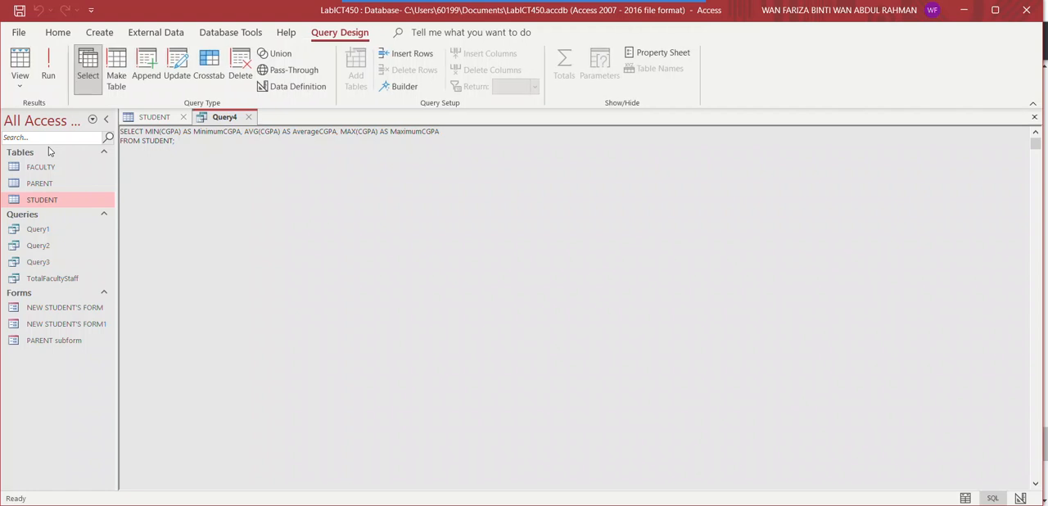
click(145, 133)
click(172, 144)
key(Return)
text(GROUP BY Faculty)
Run the grouped query and widen the AverageCGPA column to fit its values
click(52, 75)
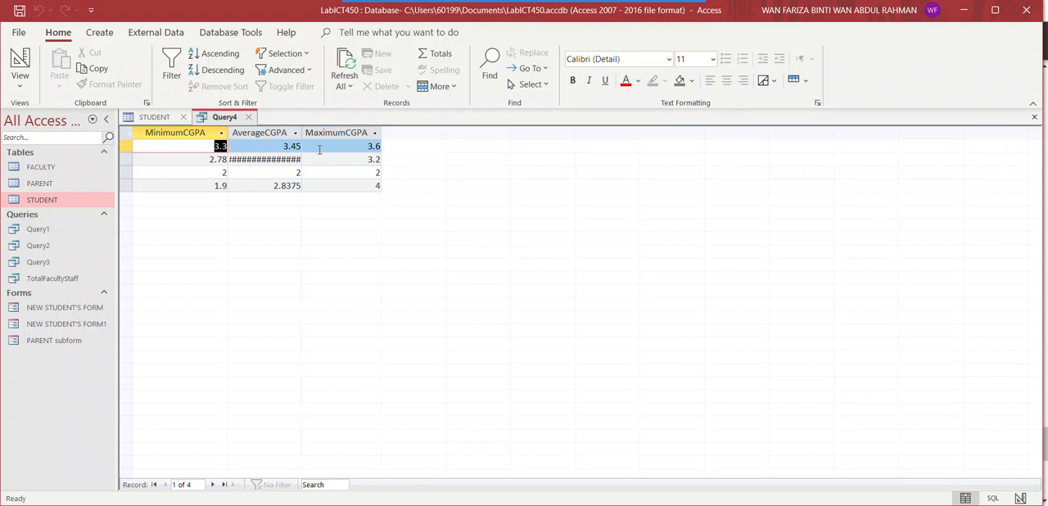
drag(303, 133, 324, 133)
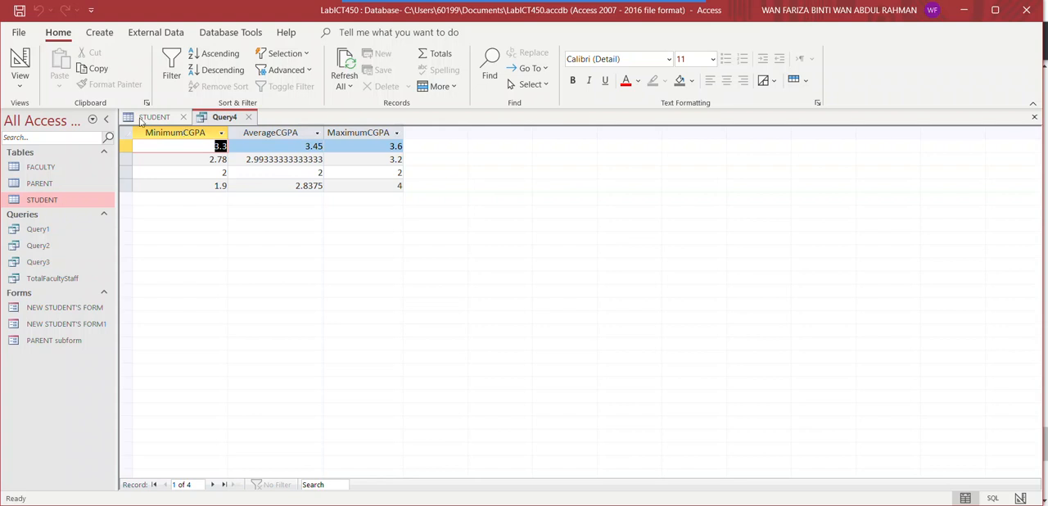
Insert Faculty as the first field of the SELECT list in SQL view and run the query
click(18, 85)
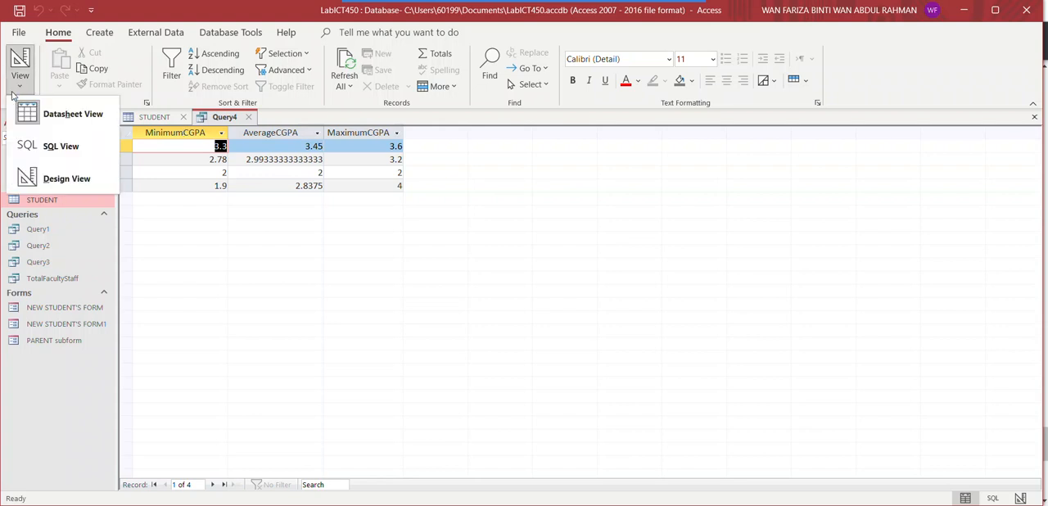
click(38, 143)
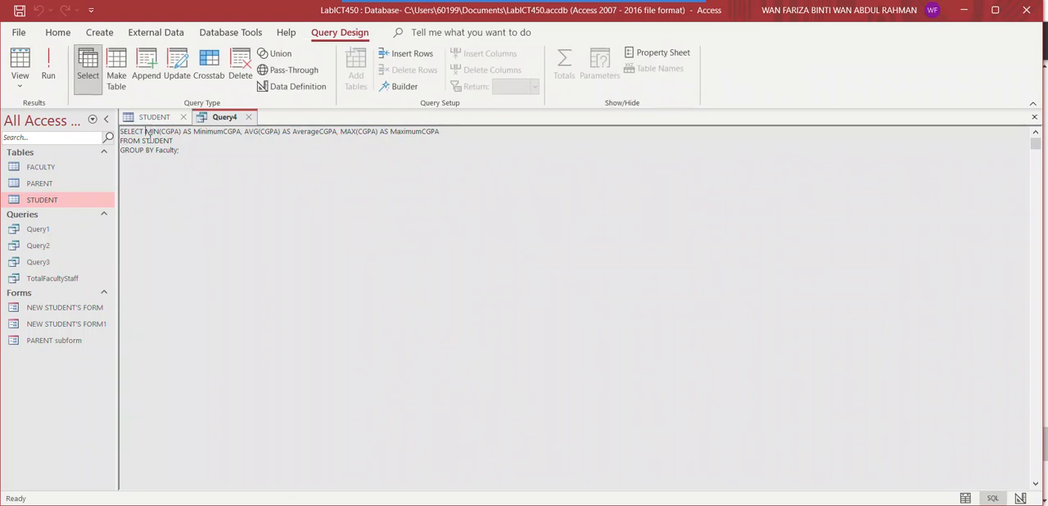
text(Faculty, )
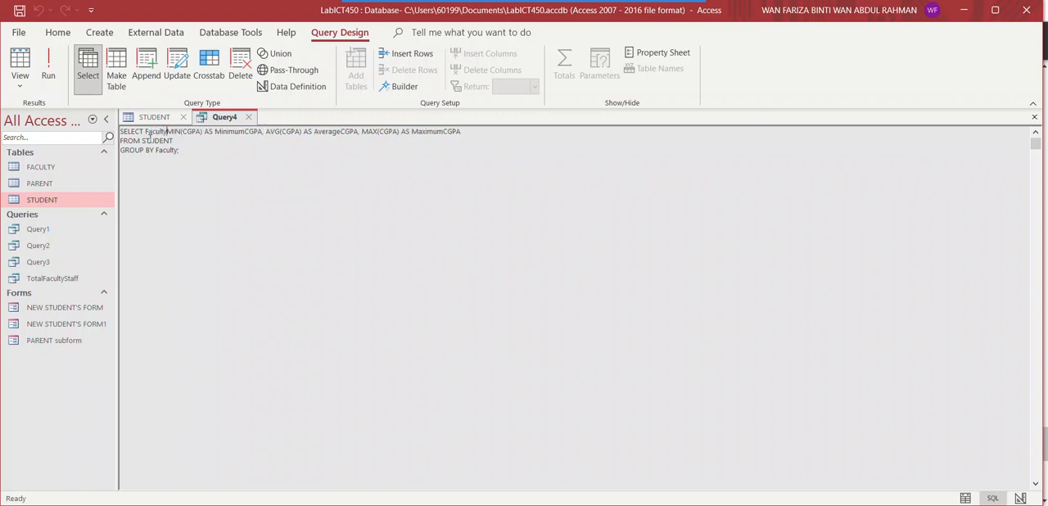
text(,)
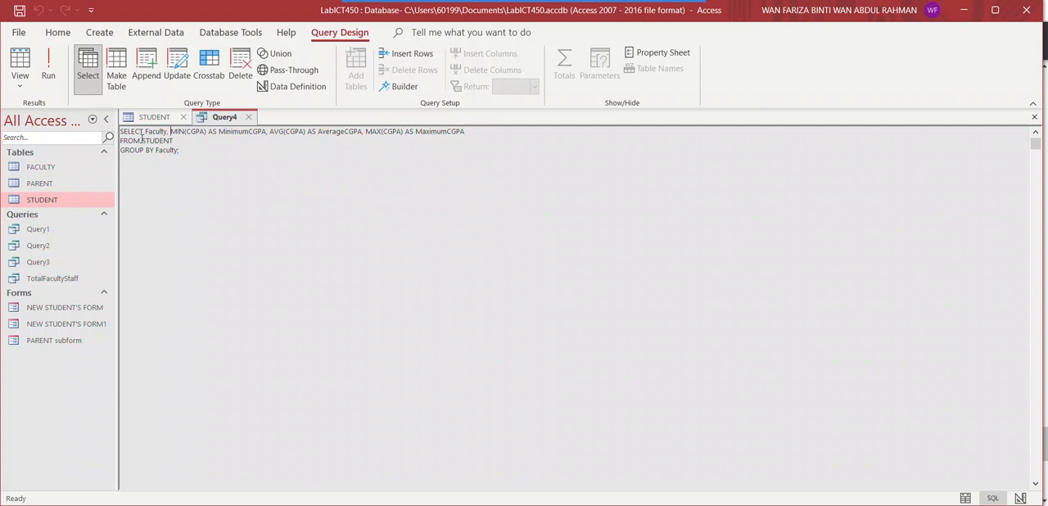
click(48, 70)
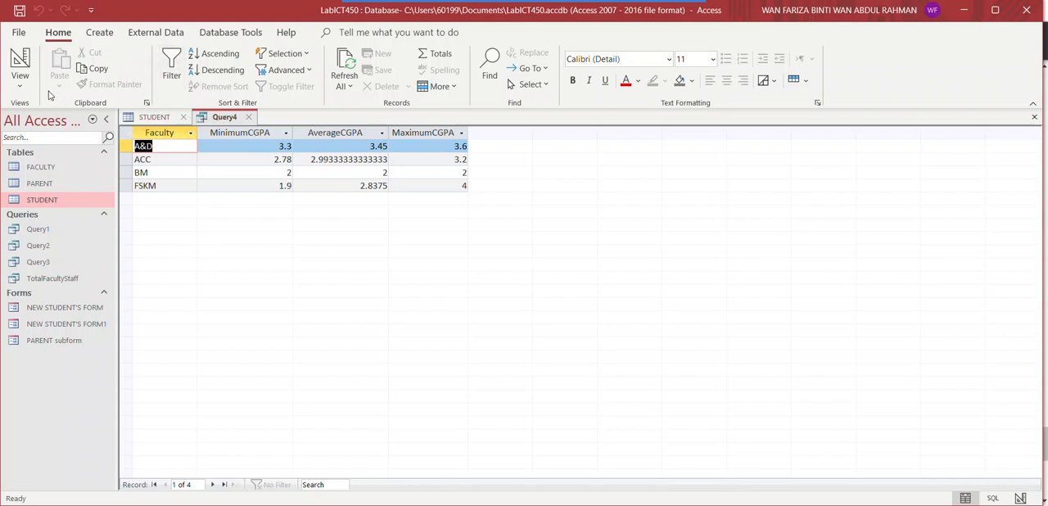
Create another new query in query design and open its SELECT statement in SQL view
click(107, 32)
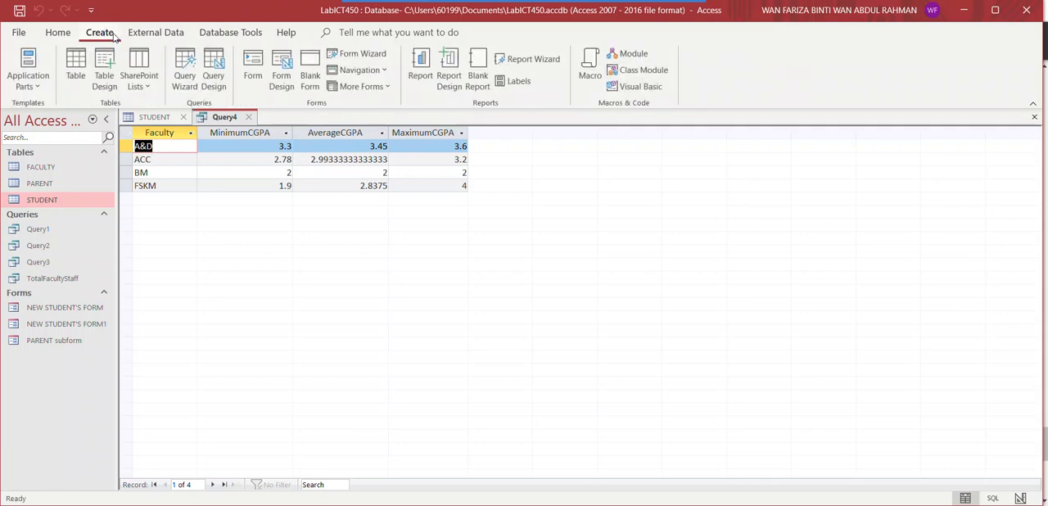
click(218, 83)
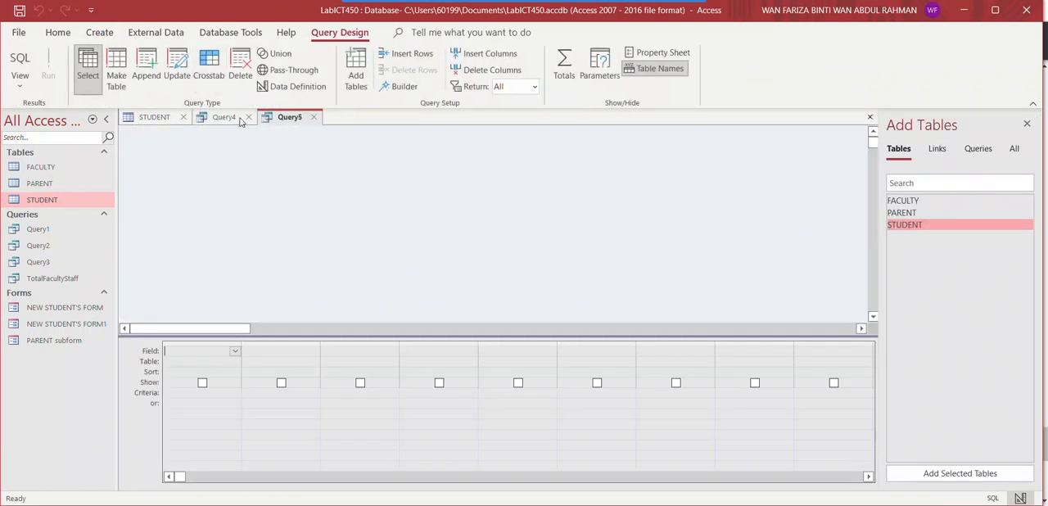
click(23, 88)
click(41, 111)
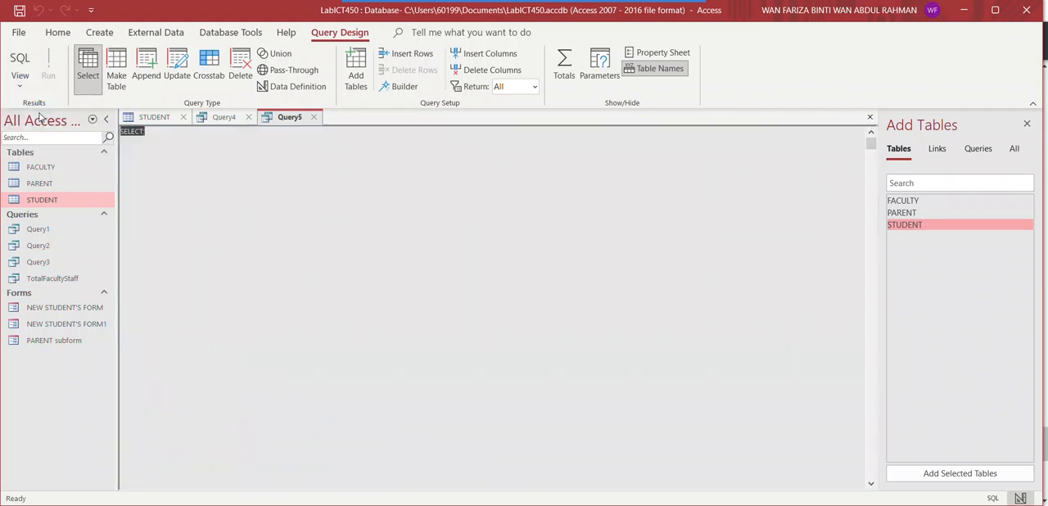
click(144, 131)
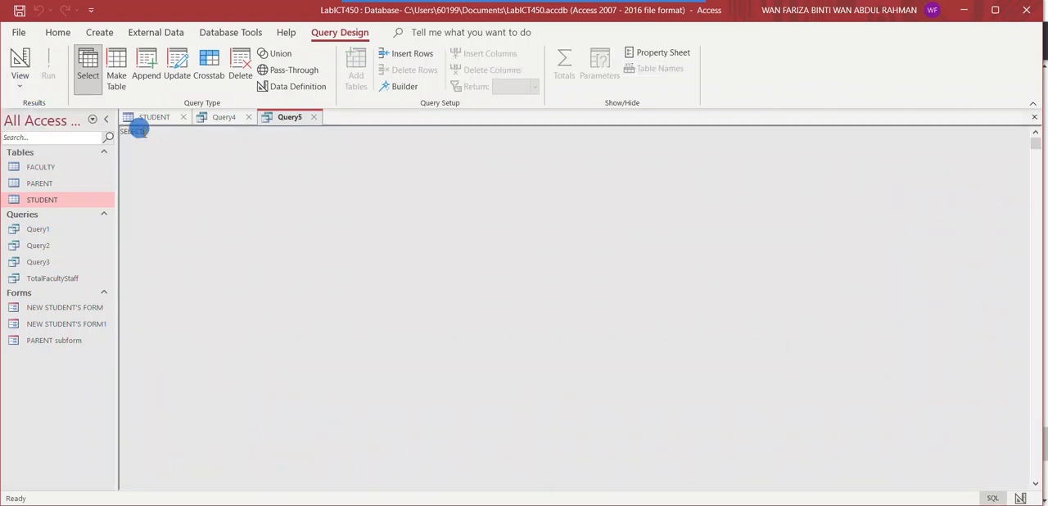
Complete the statement as SELECT COUNT(*) FROM STUDENT and run the query
text(COUN)
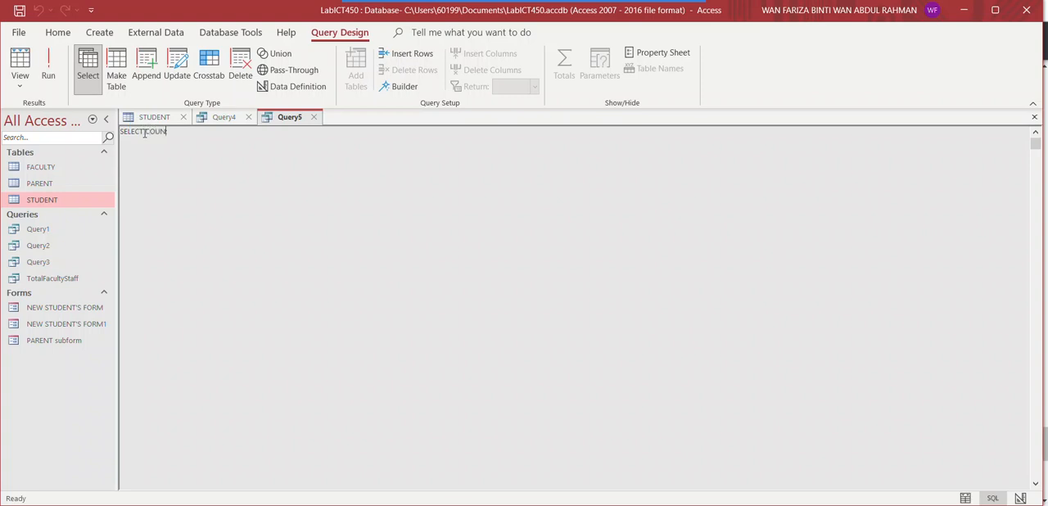
text(T(*) FROM)
text(STUDENT;)
click(48, 74)
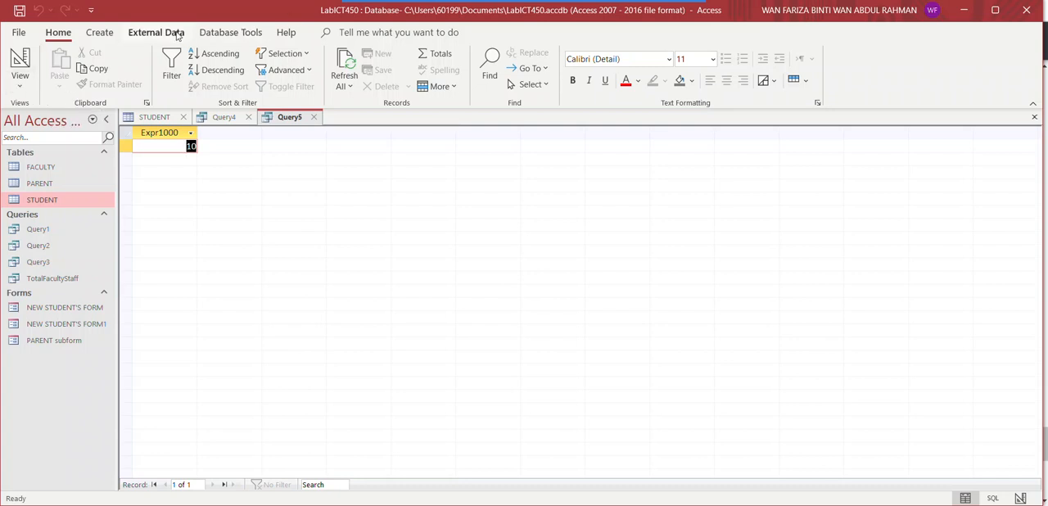
Replace the asterisk in COUNT with Faculty in SQL view and run the query
click(17, 92)
click(39, 144)
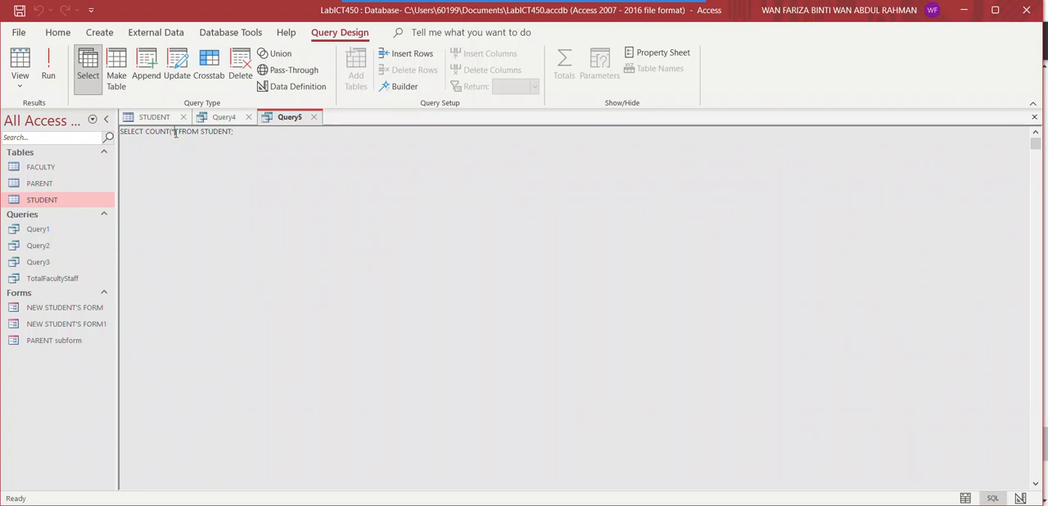
key(BackSpace)
text(Faculty)
click(45, 74)
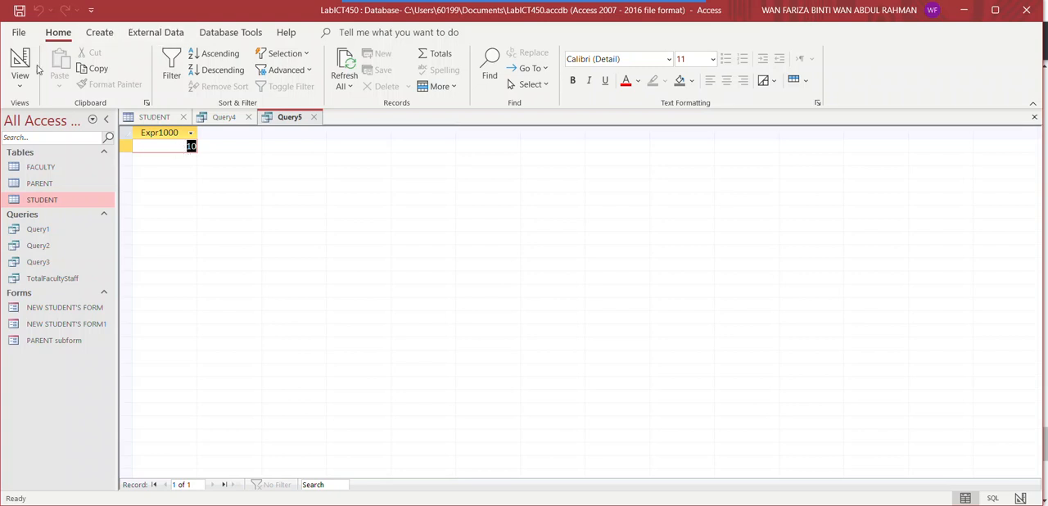
Extend the COUNT statement in SQL view with a FROM clause and the subquery SELECT DISTINCT(Faculty) FROM STUDENT
click(20, 88)
click(39, 145)
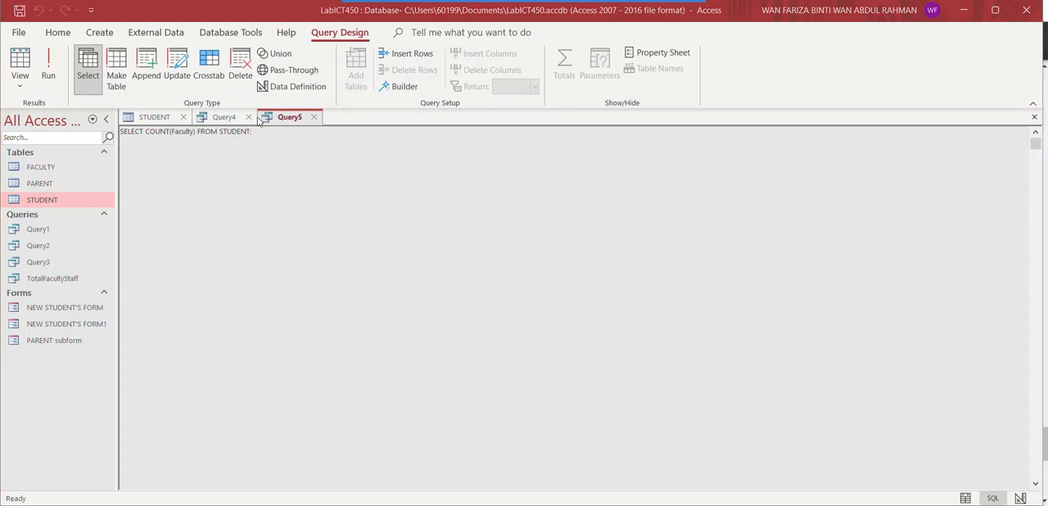
click(251, 132)
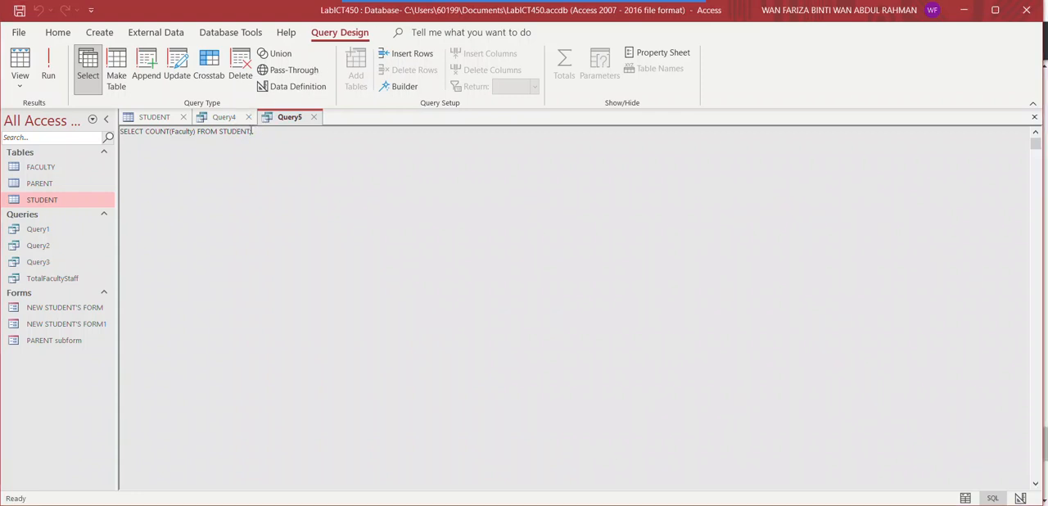
key(Return)
text(FROM)
key(Return)
text(SELECT DISTINCT(Faculty))
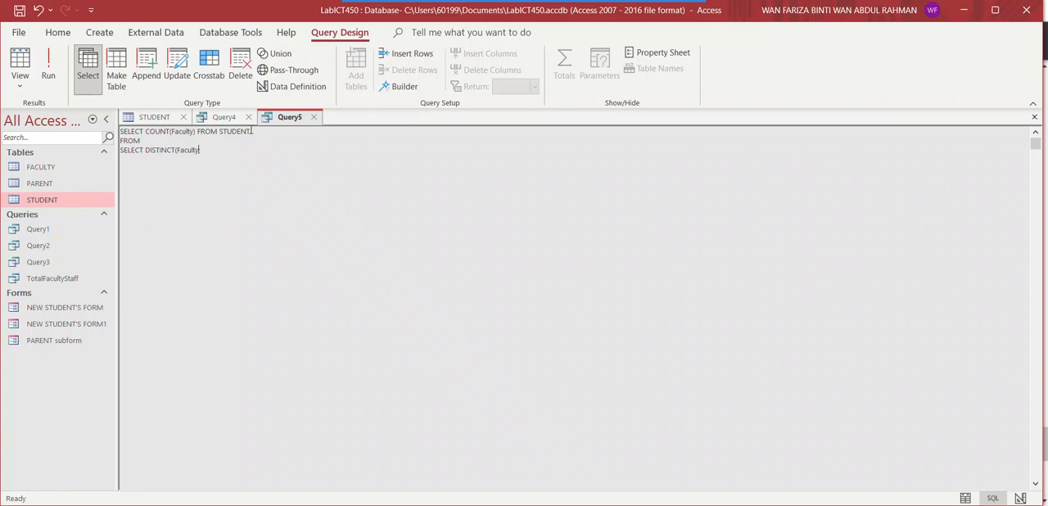
text() FROM STUDENT);)
Enclose the SELECT DISTINCT subquery in parentheses and try to run the query
click(120, 149)
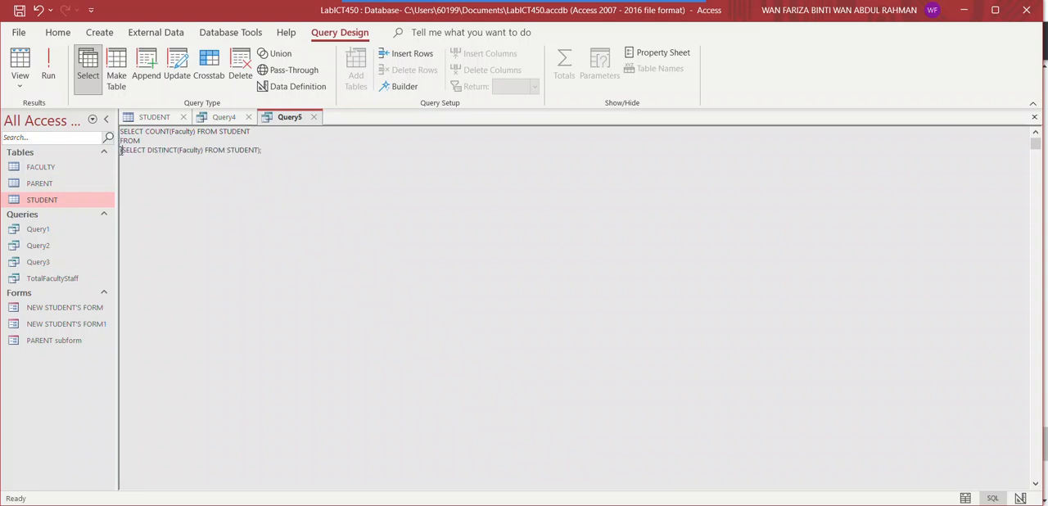
text(()
click(265, 146)
click(122, 151)
text(()
drag(121, 150, 177, 152)
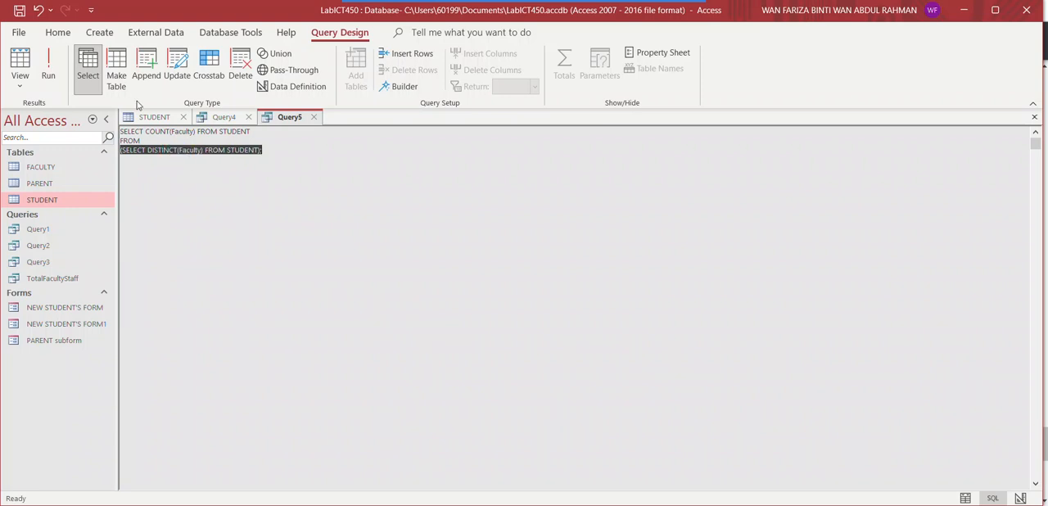
click(50, 72)
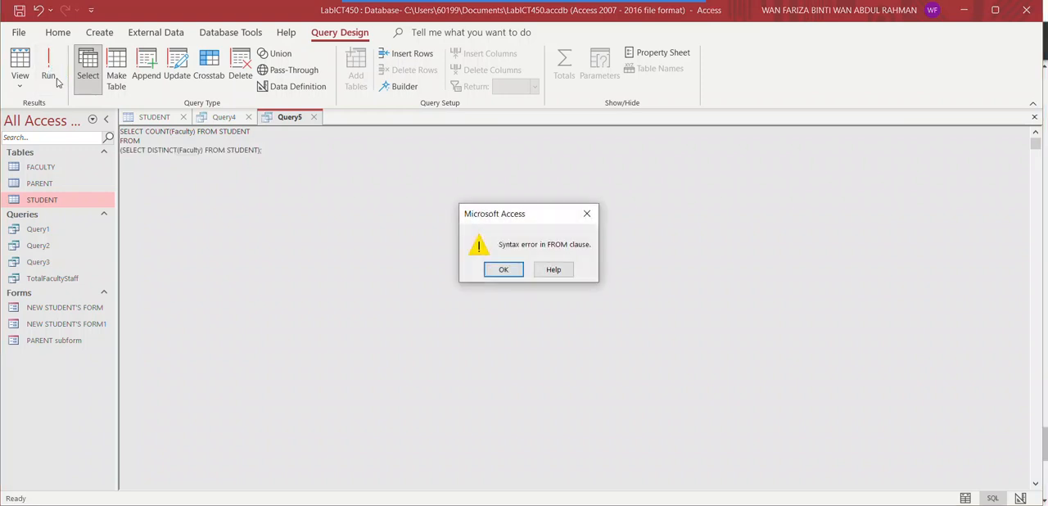
click(506, 270)
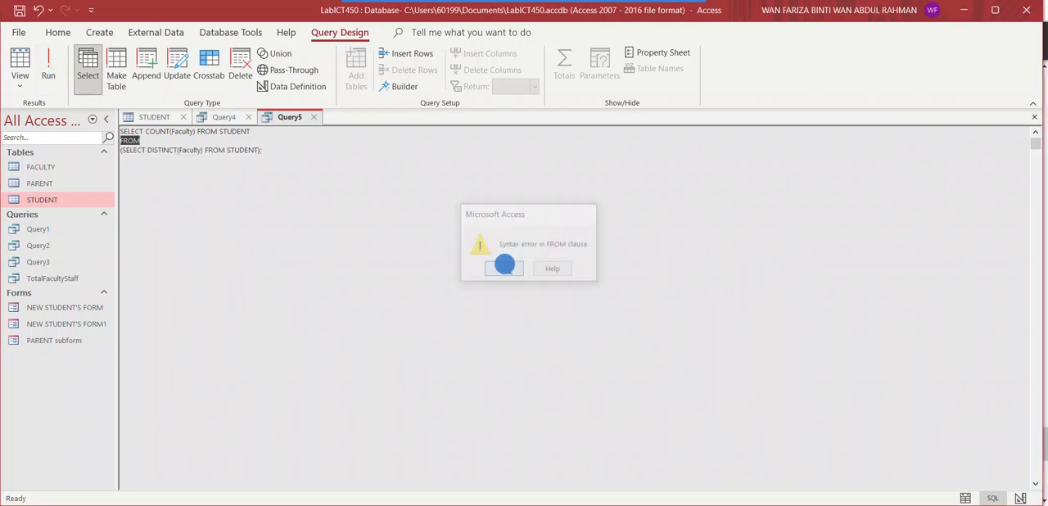
Delete FROM STUDENT after COUNT(Faculty), run the query and check the result against the STUDENT table
click(228, 131)
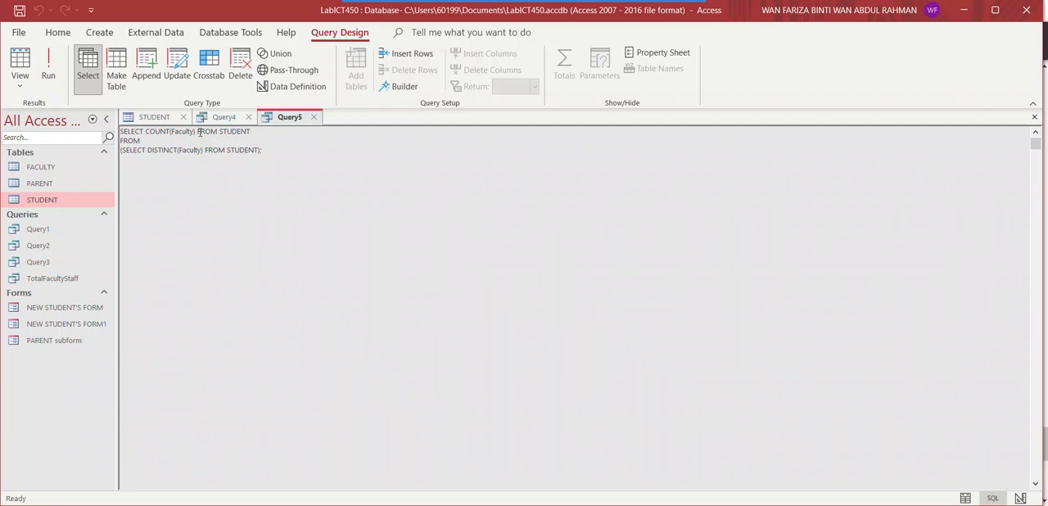
drag(197, 131, 244, 131)
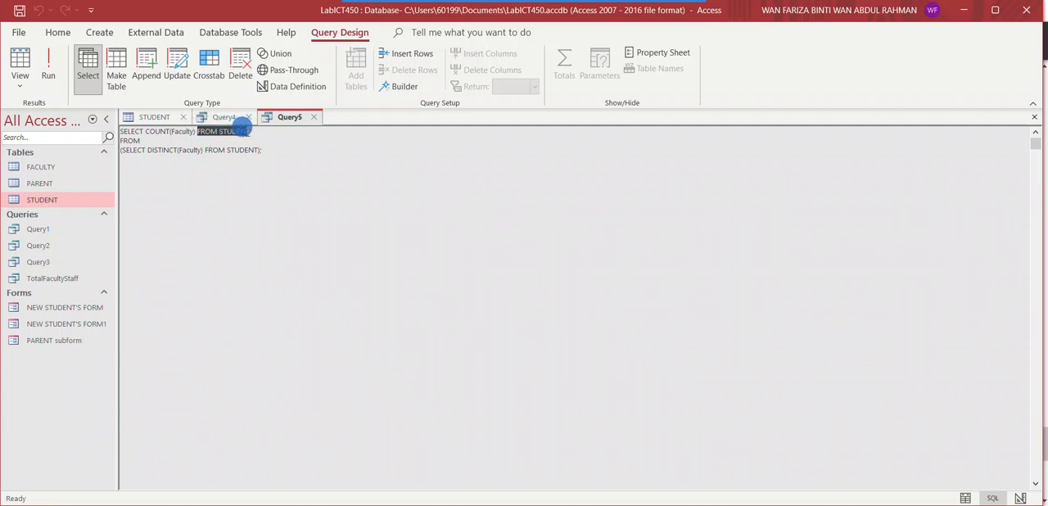
key(BackSpace)
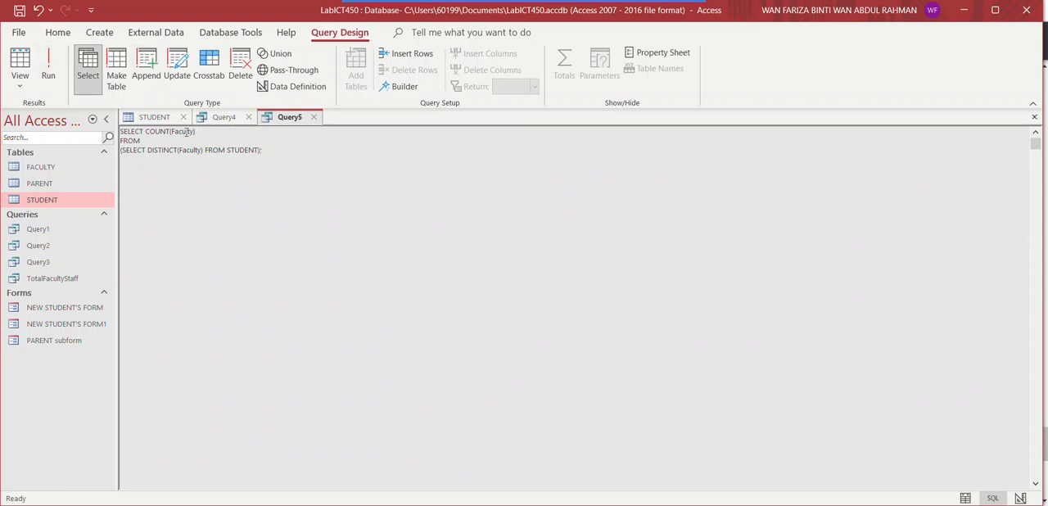
click(49, 73)
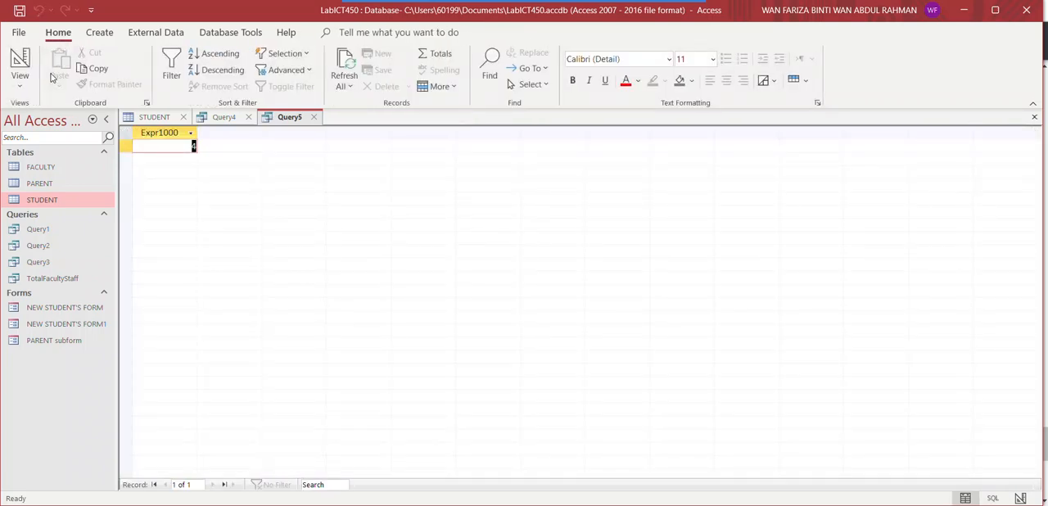
click(161, 122)
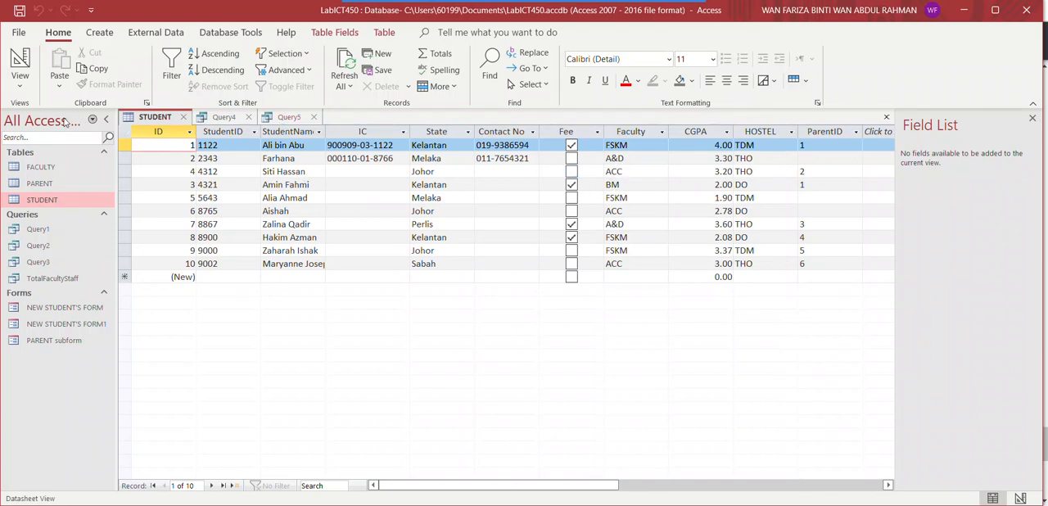
click(277, 119)
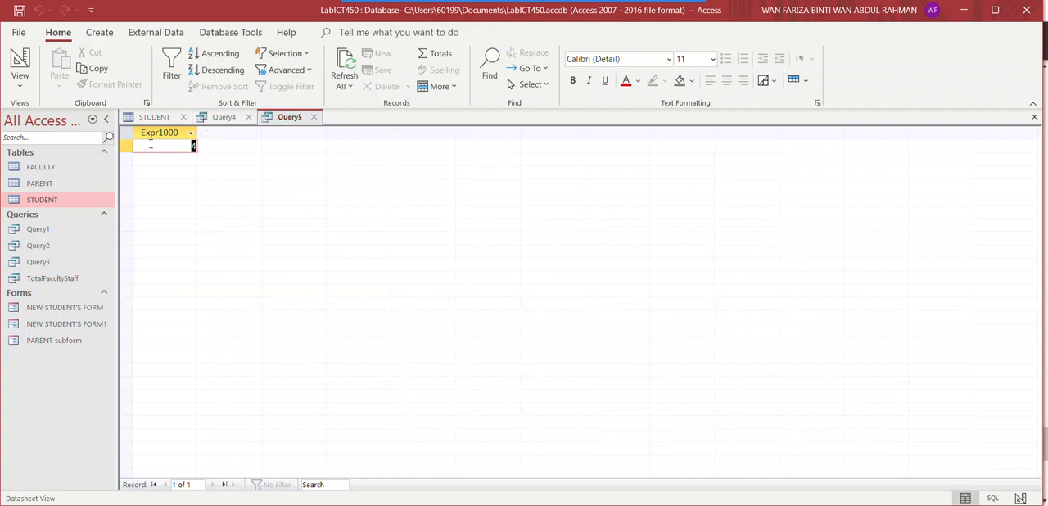
Give COUNT(Faculty) the alias NumberOfFaculty in SQL view and run the query
click(19, 81)
click(51, 145)
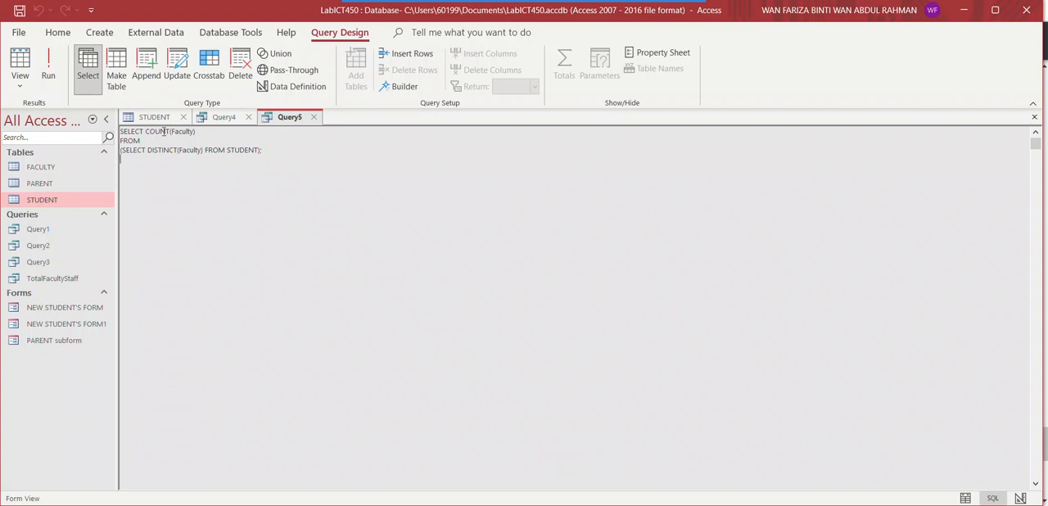
click(206, 131)
text(AS C)
key(BackSpace)
text(NU)
key(BackSpace)
text(umberOf)
key(BackSpace)
text(fFaculty)
click(57, 82)
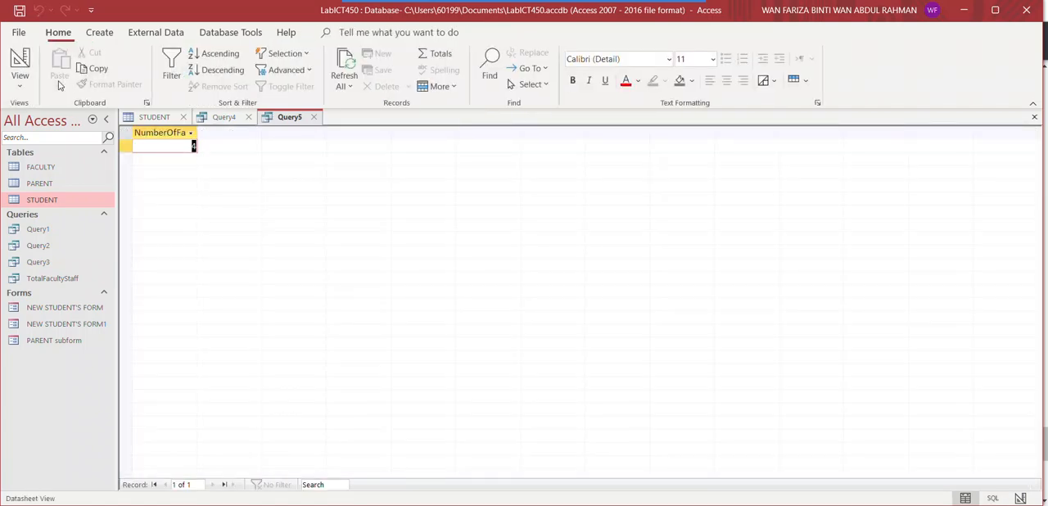
Widen the NumberOfFaculty column in the query results
click(191, 134)
click(197, 134)
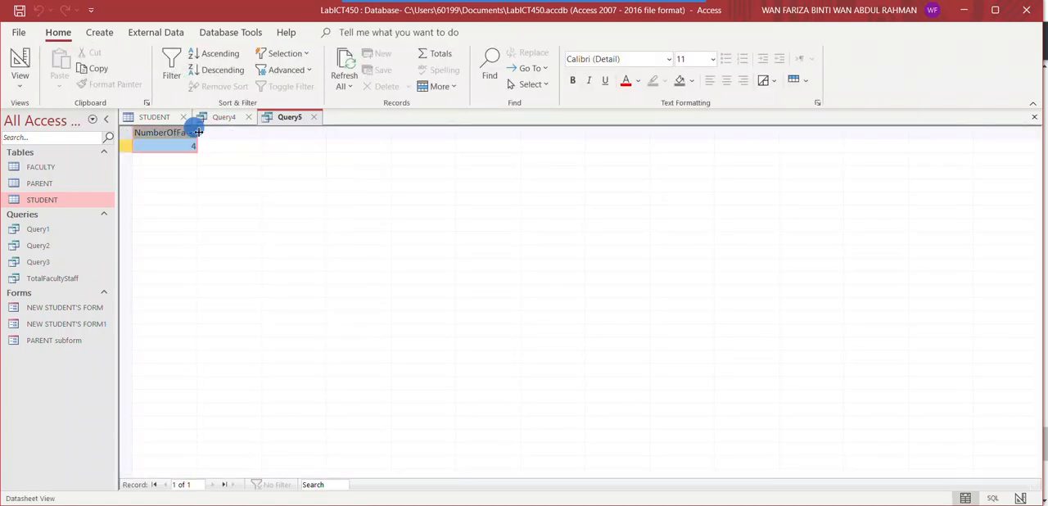
drag(197, 134, 222, 135)
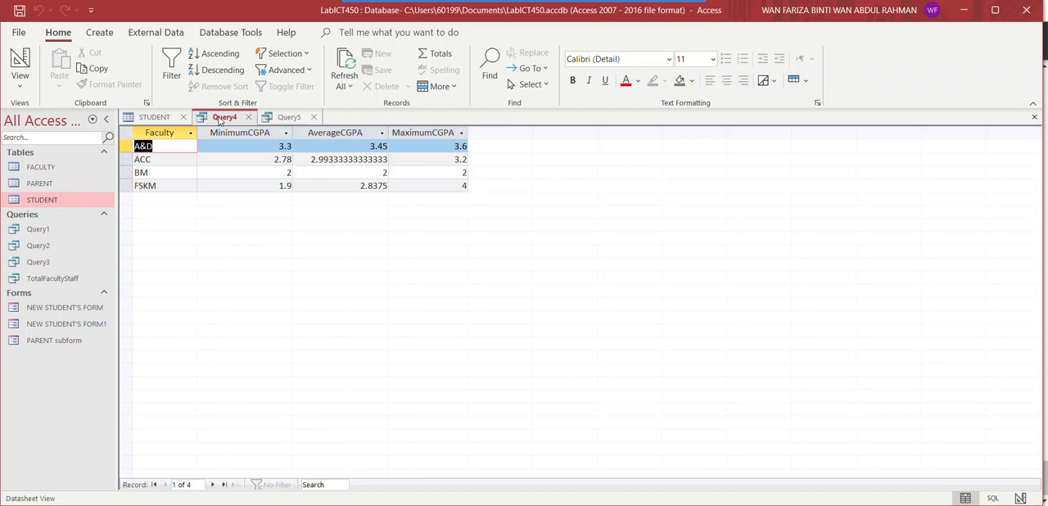
Remove MIN(CGPA) AS MinimumCGPA from the SELECT list of Query4 in SQL view
click(21, 80)
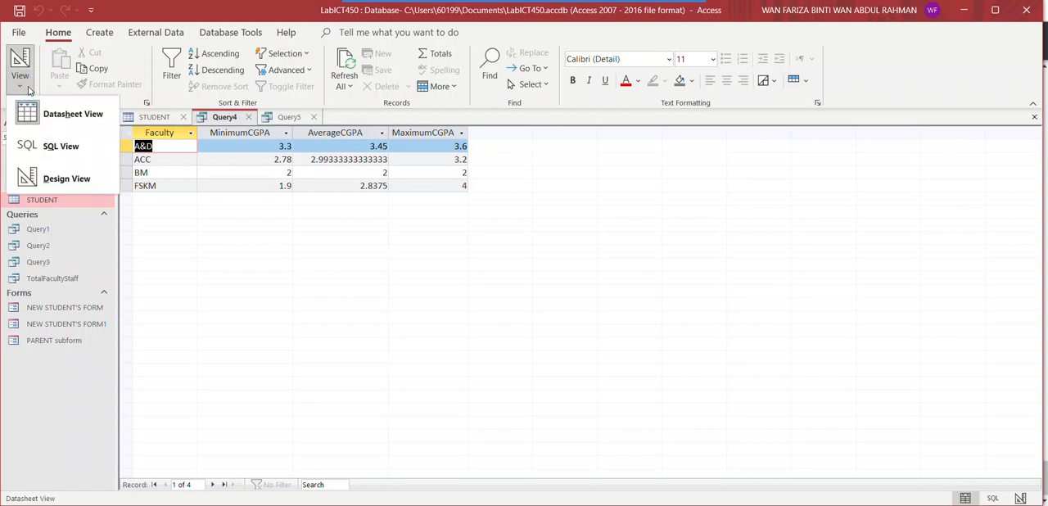
click(42, 144)
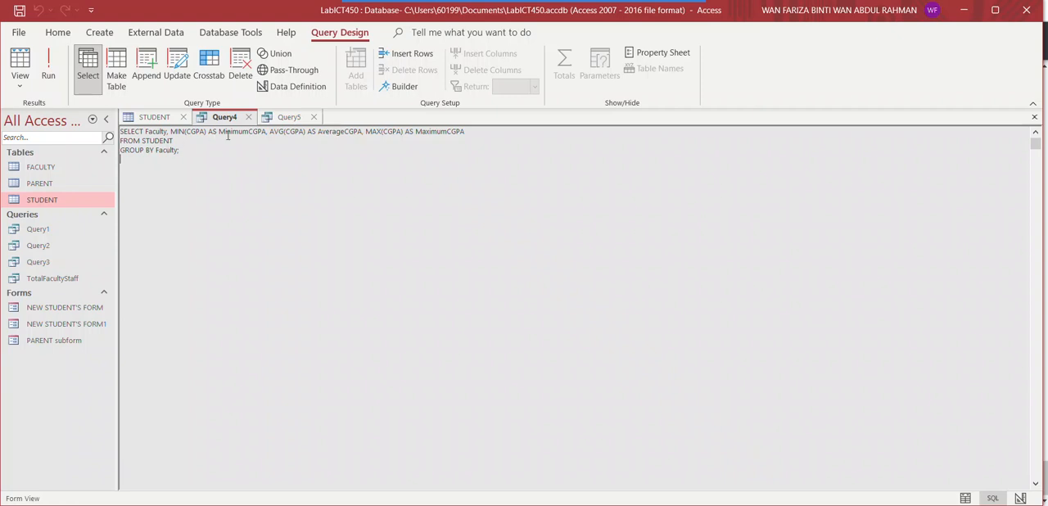
click(263, 131)
drag(262, 131, 170, 128)
key(Delete)
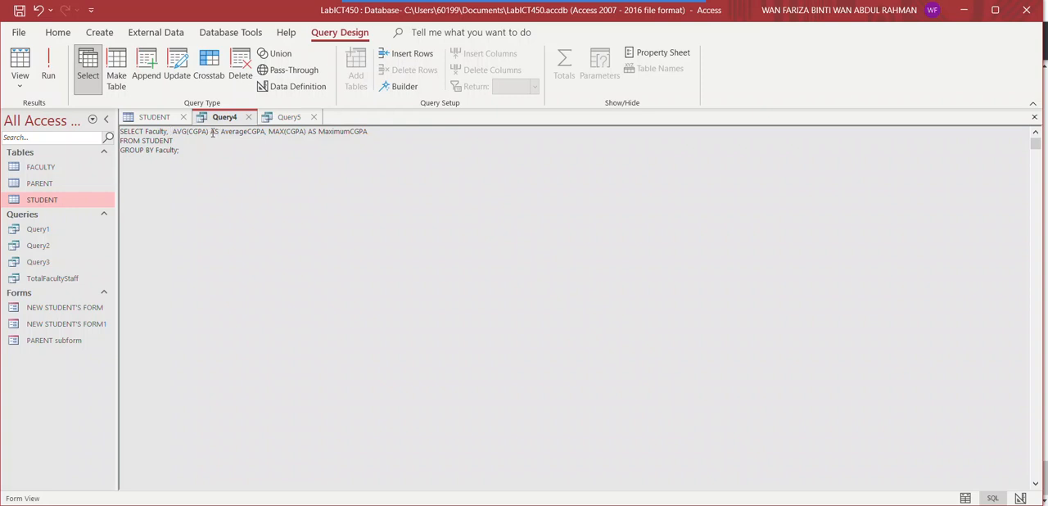
Remove MAX(CGPA) AS MaximumCGPA from the SELECT list, leaving only Faculty and the average CGPA
drag(268, 132, 293, 131)
click(383, 139)
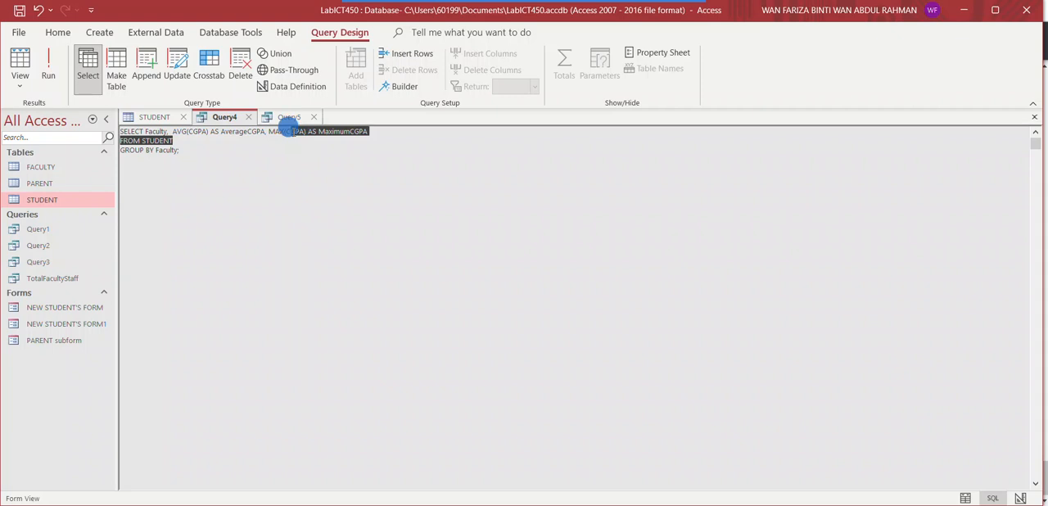
click(293, 132)
drag(269, 131, 353, 135)
key(BackSpace)
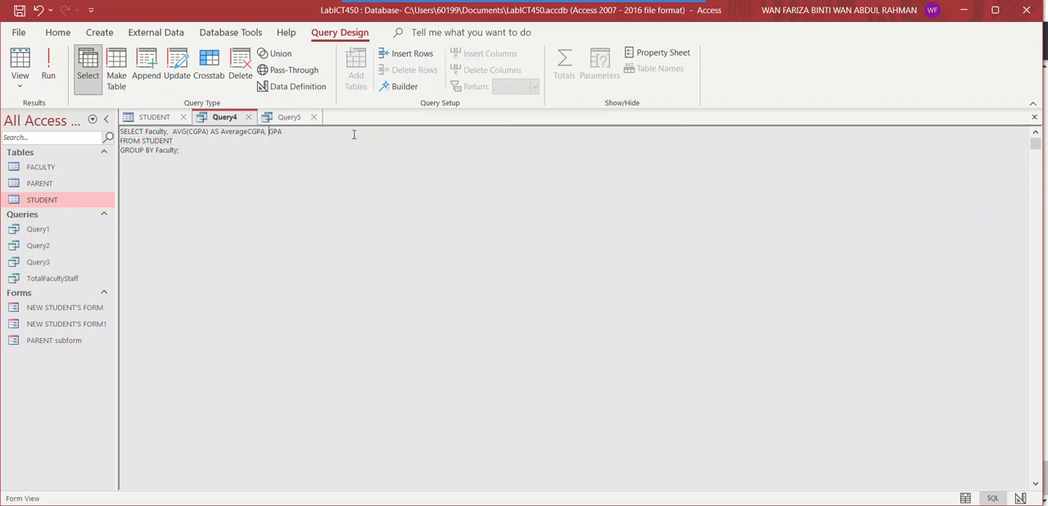
key(Delete)
key(Delete)
key(BackSpace)
key(BackSpace)
Add the condition HAVING AVG(CGPA) < 2.50 after the GROUP BY clause and run the query
text(HAVING AVG(CGPA) < 2.50)
click(51, 68)
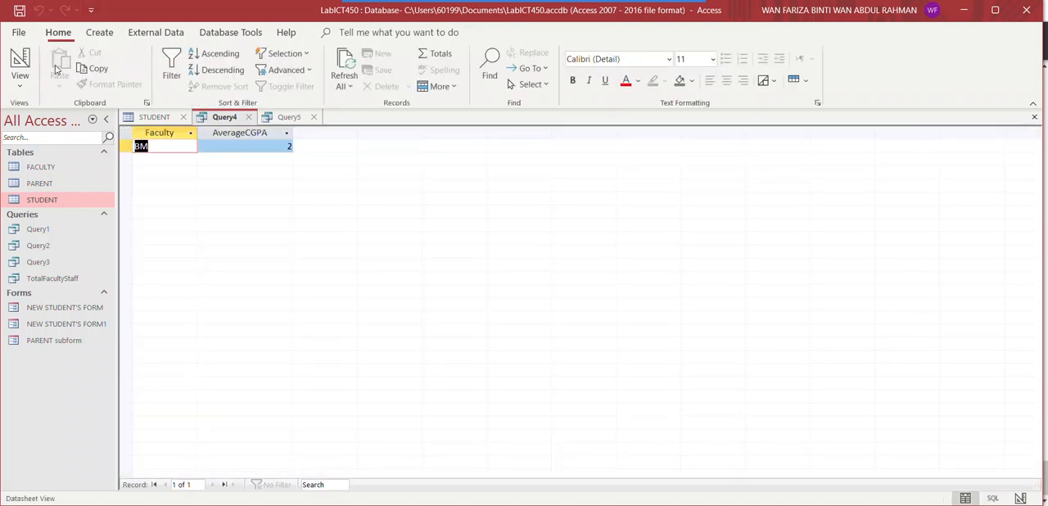
click(235, 193)
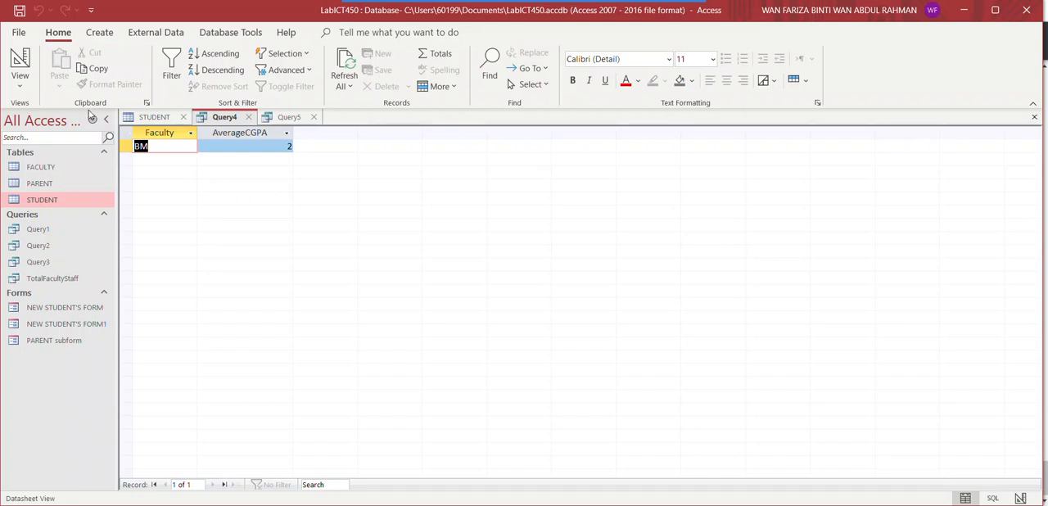
Try running Query4 with WHERE in place of HAVING, and restore the HAVING keyword
click(25, 90)
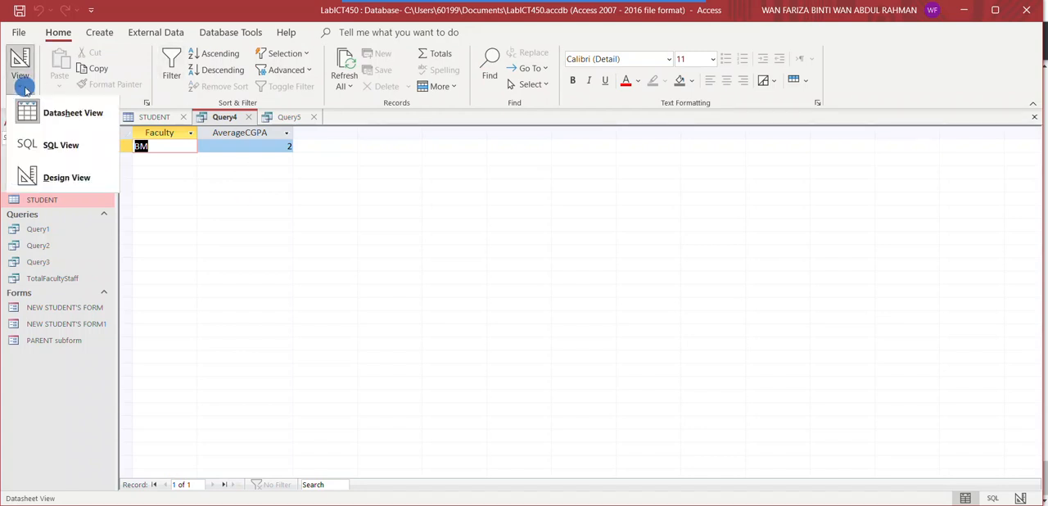
click(36, 141)
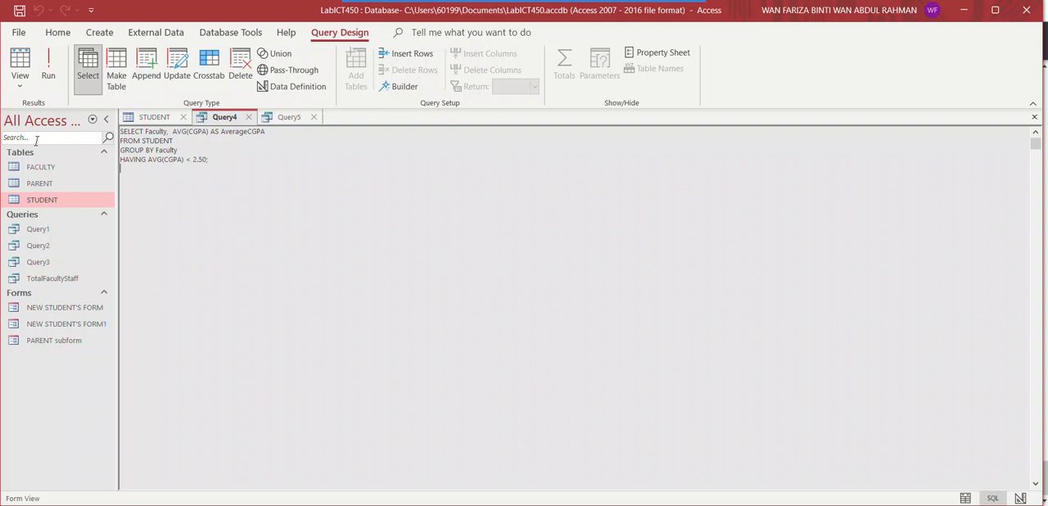
click(146, 161)
key(BackSpace)
key(BackSpace)
key(BackSpace)
key(BackSpace)
key(BackSpace)
key(BackSpace)
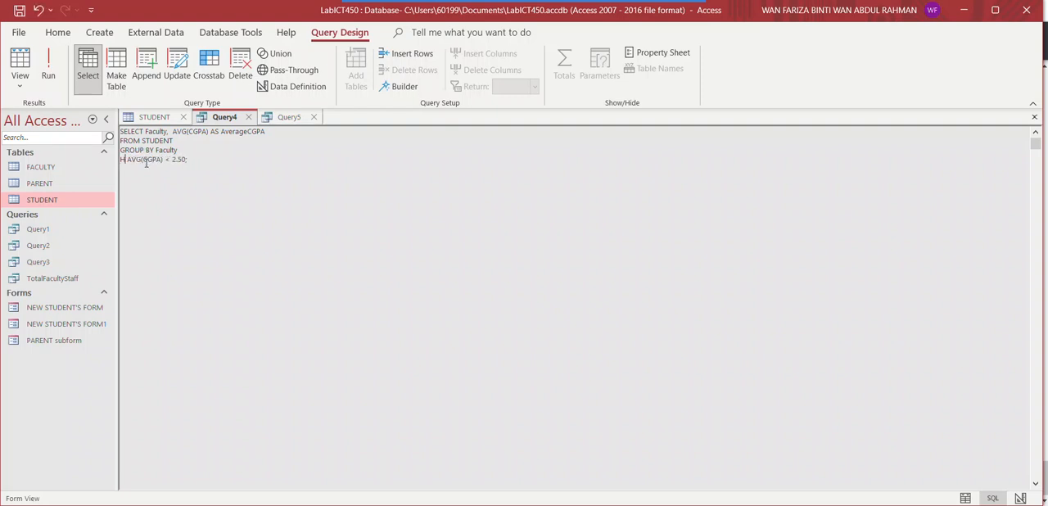
text(WHEN)
key(BackSpace)
text(RE)
click(57, 74)
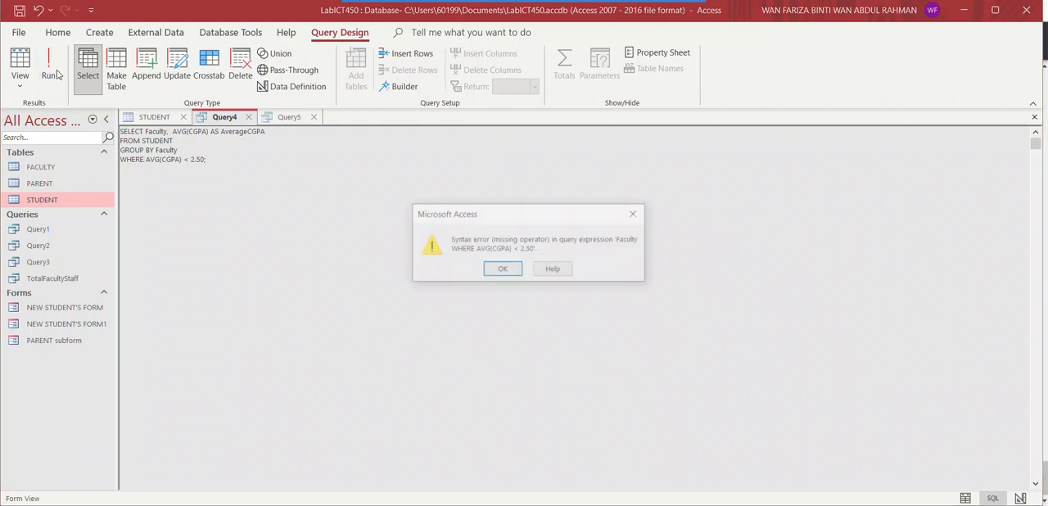
click(499, 271)
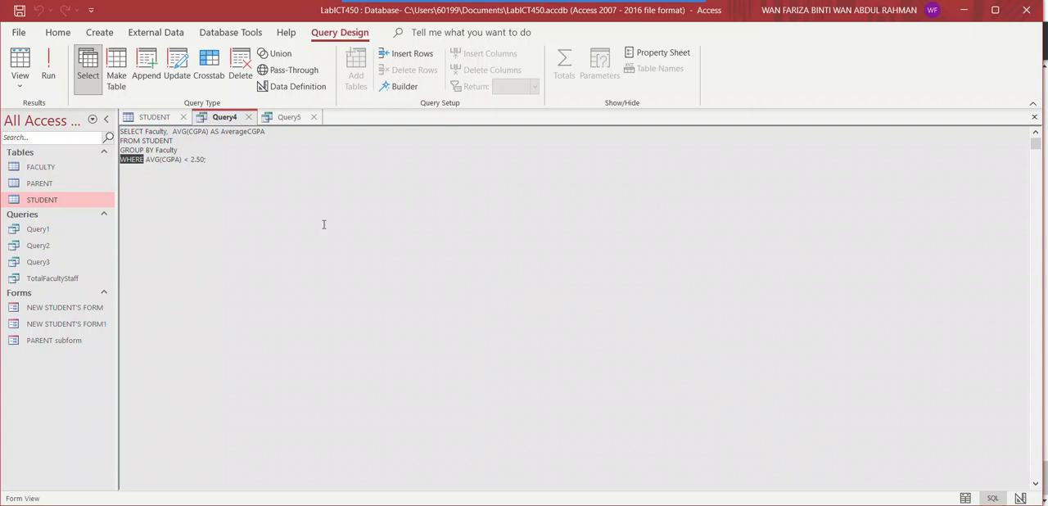
text(HAVING)
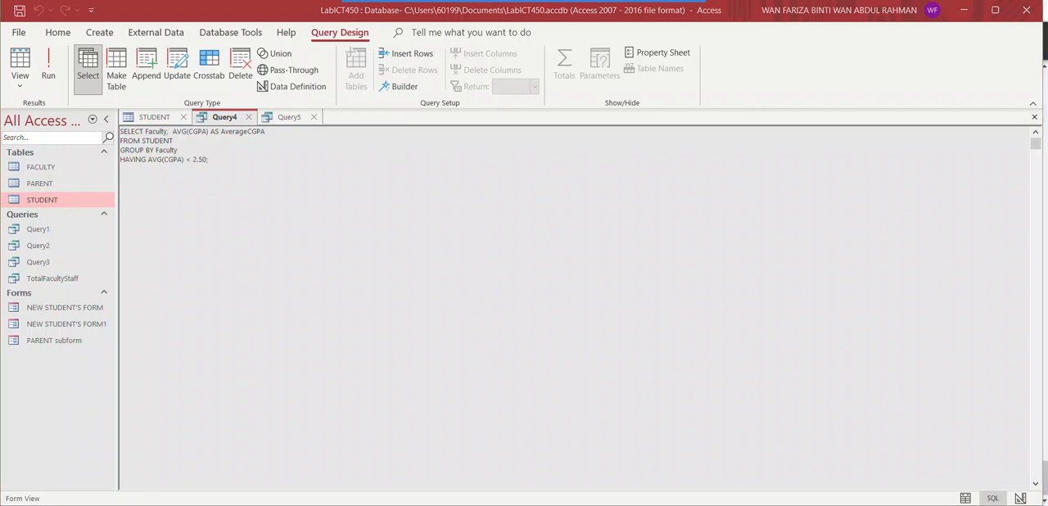
Change the HAVING comparison to greater than 2.50 and add an ORDER BY Faculty clause
click(189, 160)
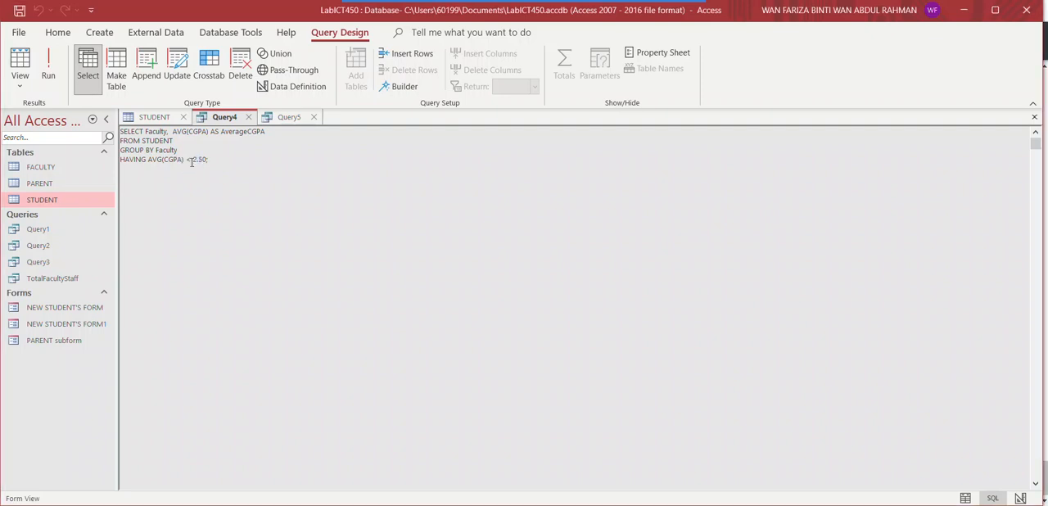
key(BackSpace)
text(>)
click(206, 159)
text(ORDER BY)
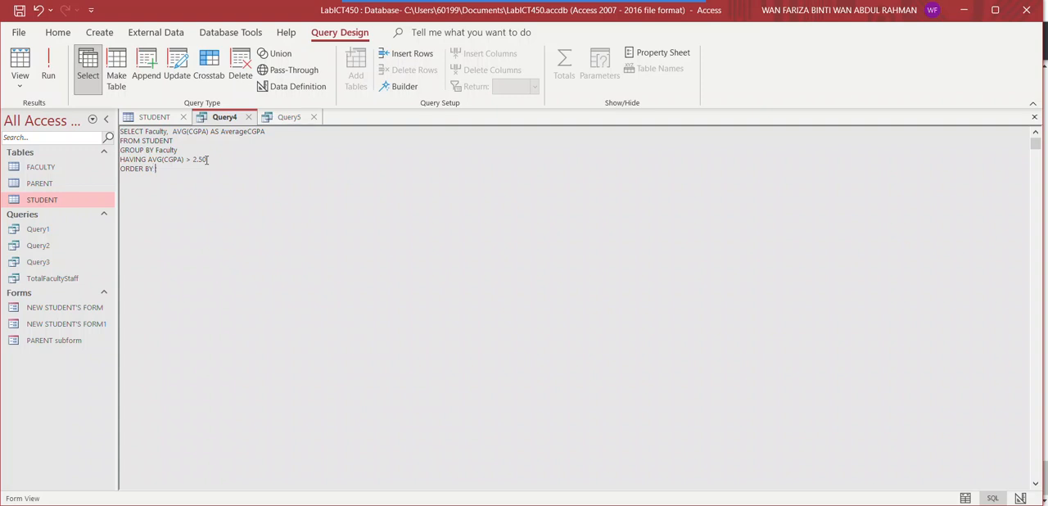
text( Faculty)
Convert Query4 to an update query
click(176, 70)
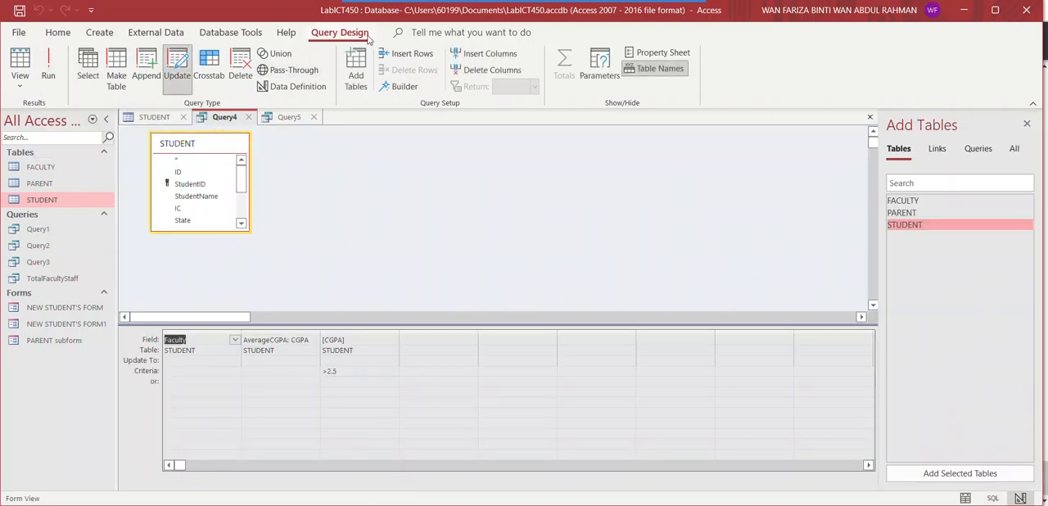
click(155, 32)
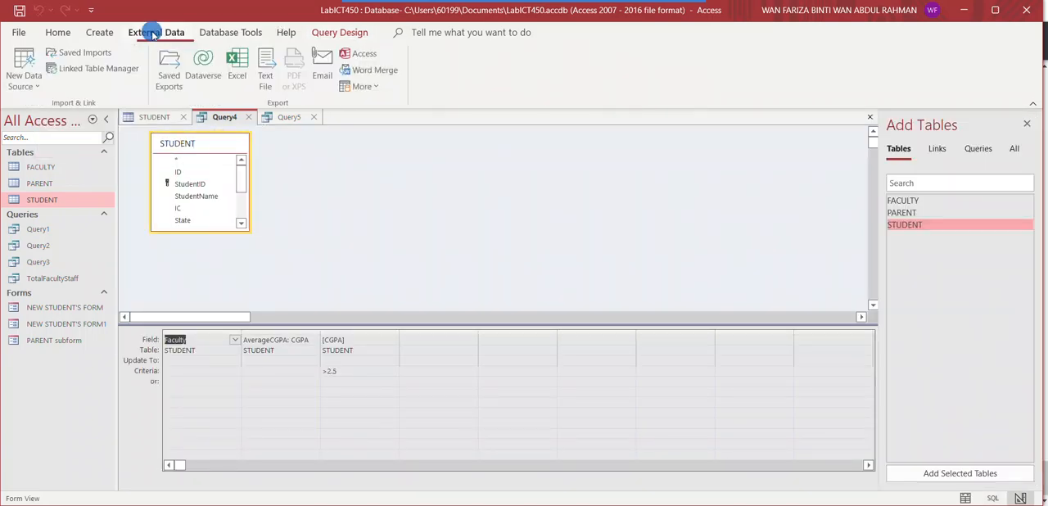
click(97, 32)
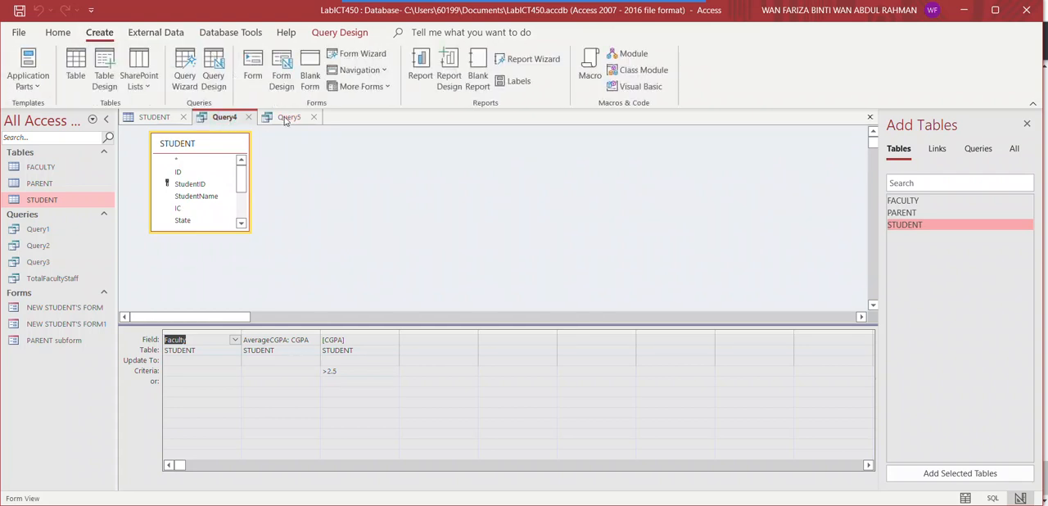
Show the SQL statement of Query4, check the result of Query5, and clear Query4's update statement
click(54, 31)
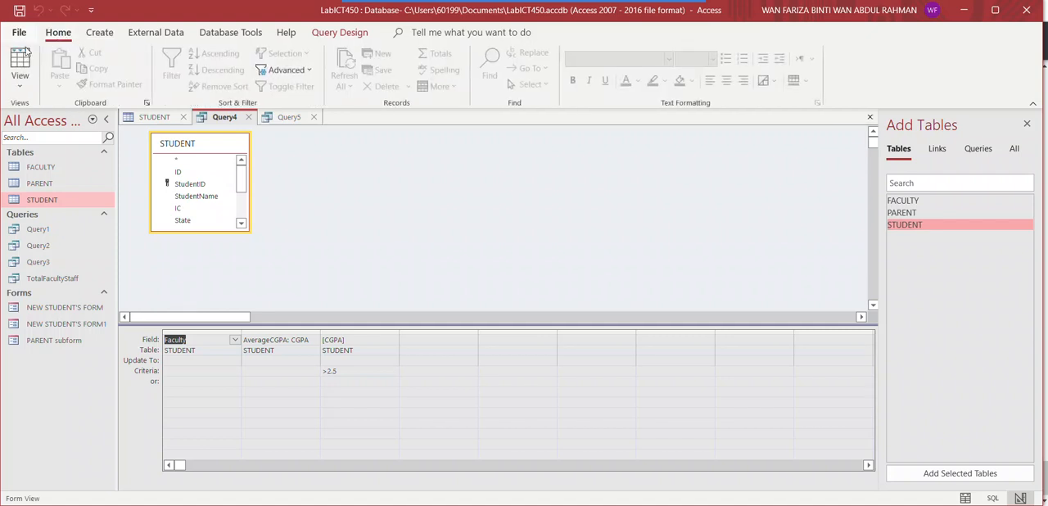
click(22, 86)
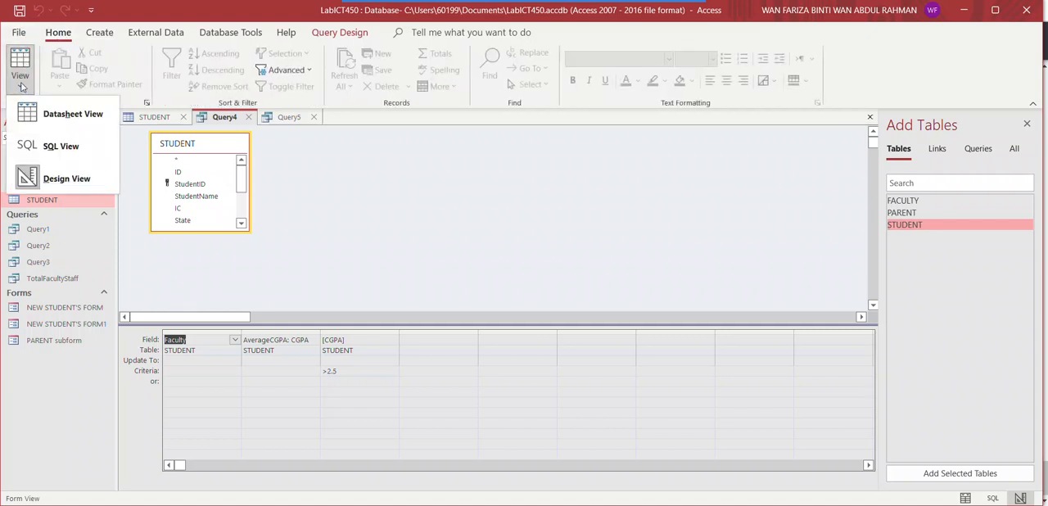
click(28, 145)
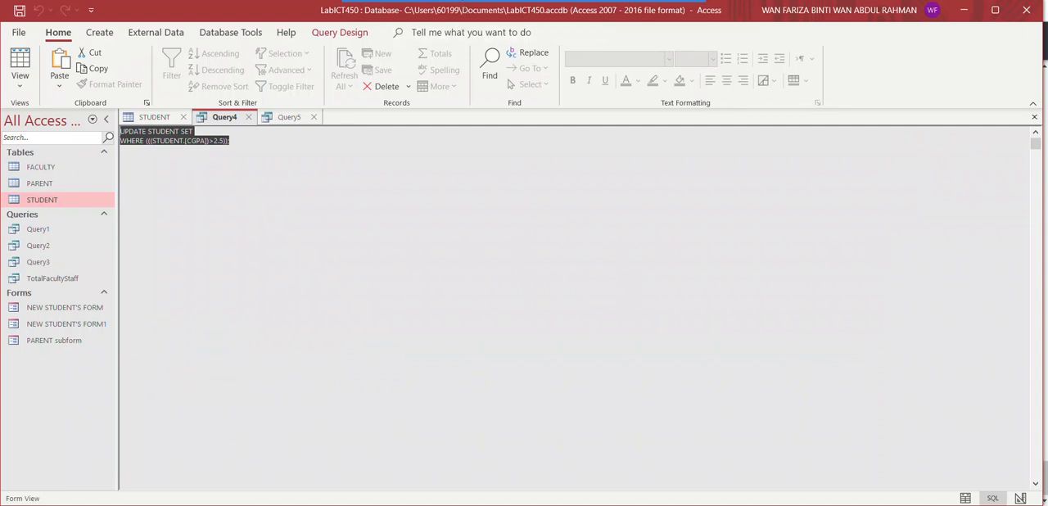
click(286, 120)
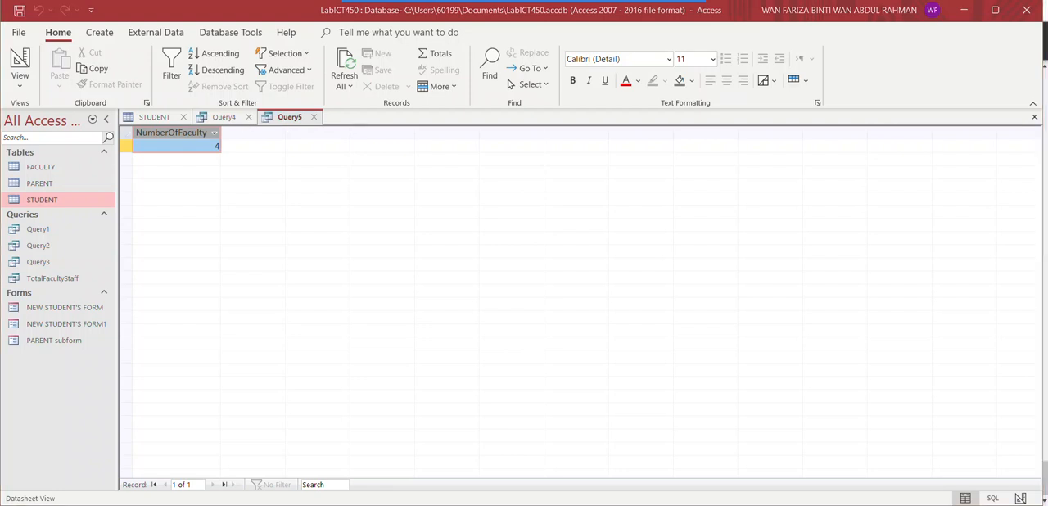
click(221, 117)
click(173, 131)
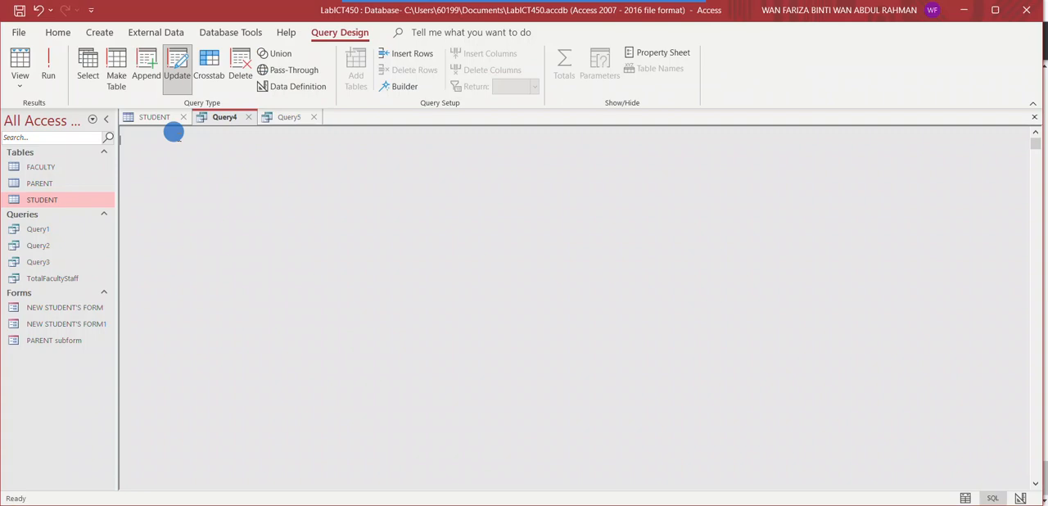
Create a new query without adding tables, show its SQL statement, and remove the semicolon after SELECT
click(101, 34)
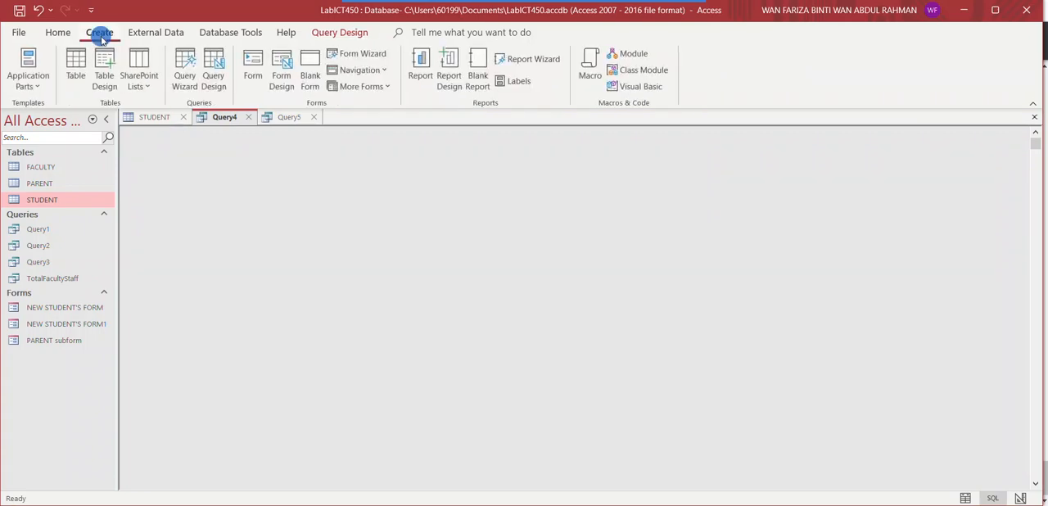
click(213, 78)
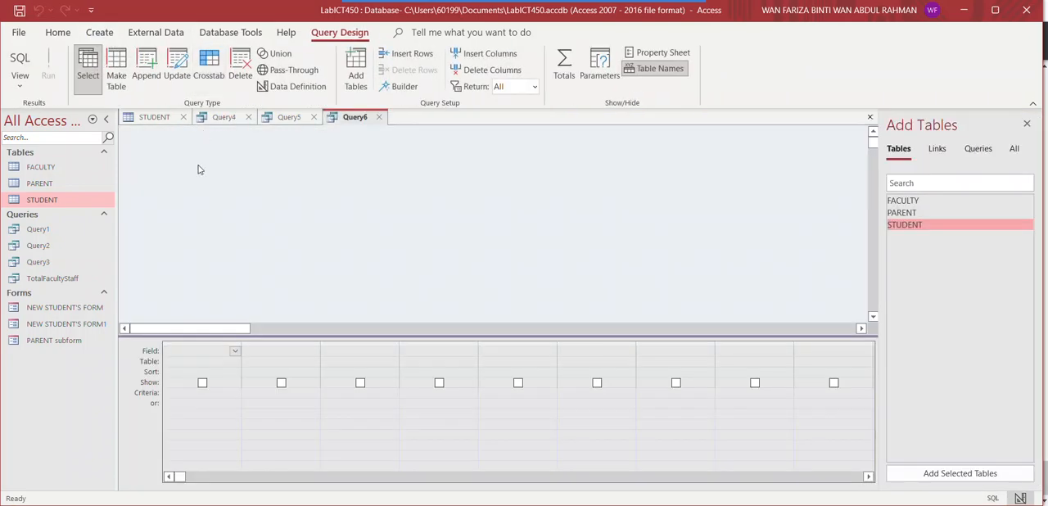
click(181, 146)
click(23, 87)
click(45, 116)
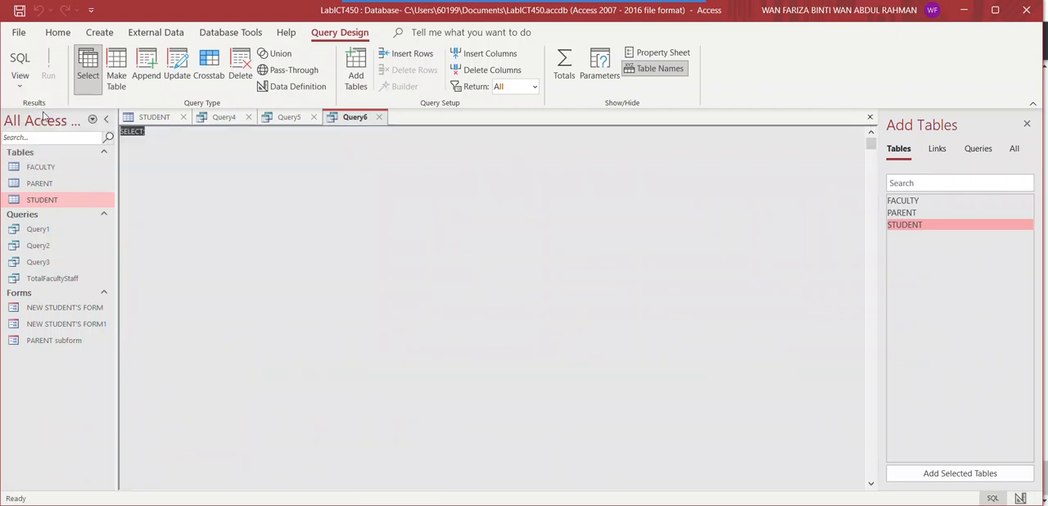
click(137, 132)
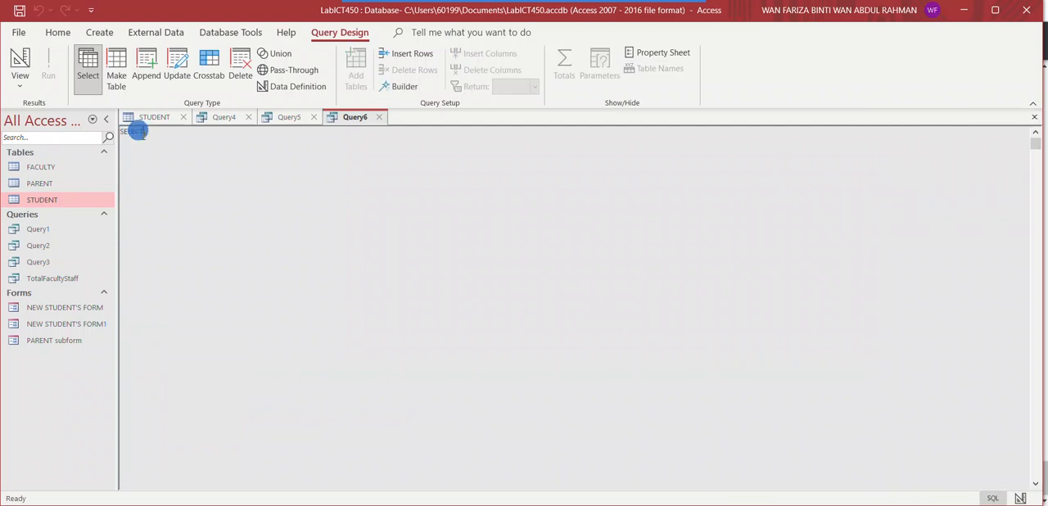
key(BackSpace)
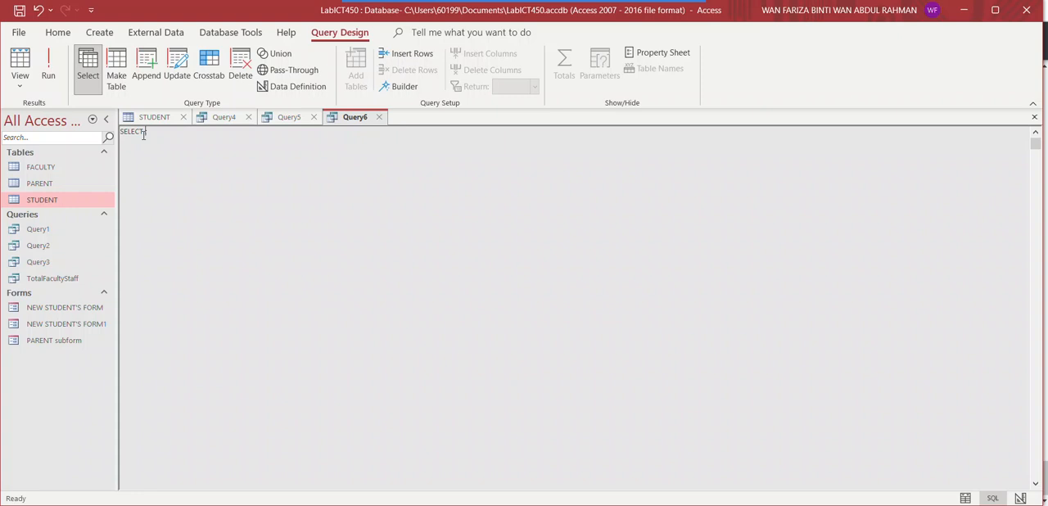
Write the statement SELECT Faculty, AVG(CGPA) AS AverageCGPA FROM STUDENT in the new query
text(AVG()
text(CGPA)
text())
text( AS )
text(Average)
text(CGPA )
text(FROM )
text(STUDENT)
click(146, 131)
text(Facul)
text(,)
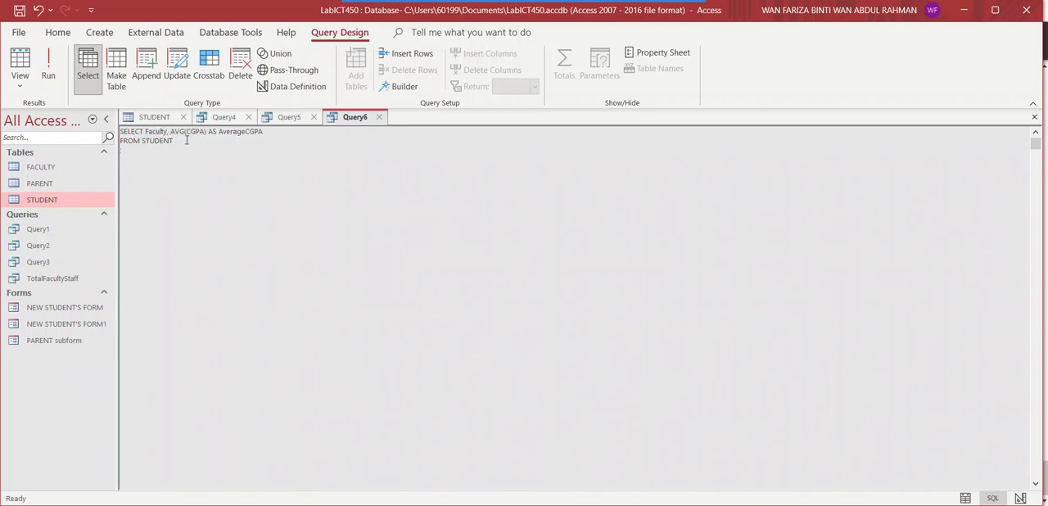
Add a GROUP BY Faculty clause and a HAVING condition of CGPA>2.5 below the FROM clause
click(182, 141)
text(GROUP B)
text(Y)
text( Faculty )
text(HAVUNG )
text(CG)
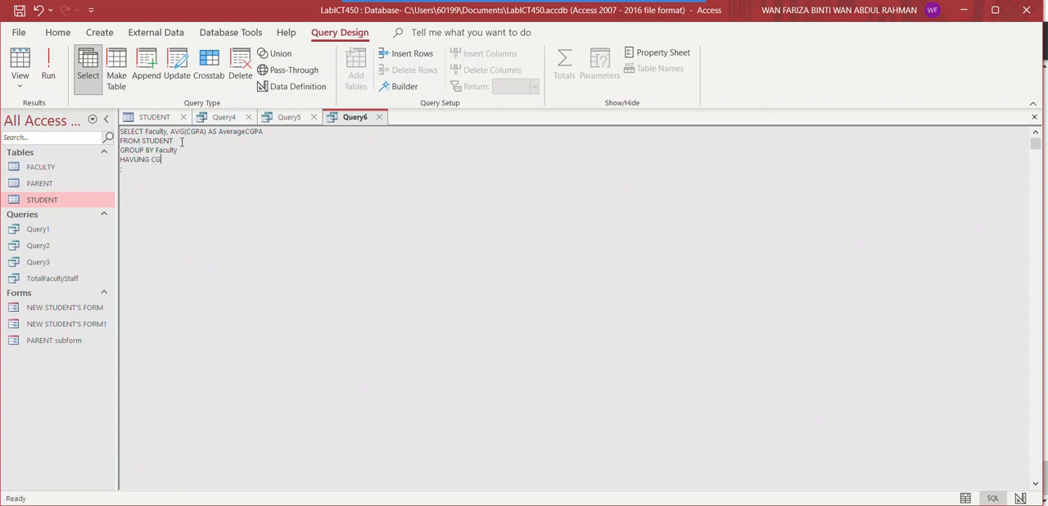
text(PA>2.5 )
text(ORDER )
text(BY )
text(Faculty)
Add an ORDER BY Faculty clause at the end and correct the spelling of the HAVING keyword
click(138, 158)
key(BackSpace)
text(I)
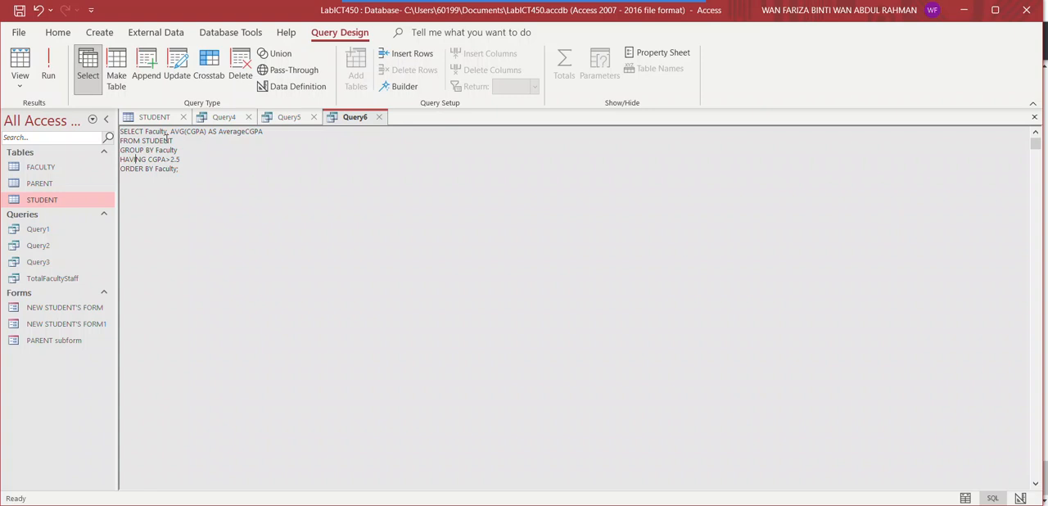
Try running Query6, and rerun it with the HAVING condition changed to AVG(CGPA)>2.5
click(51, 77)
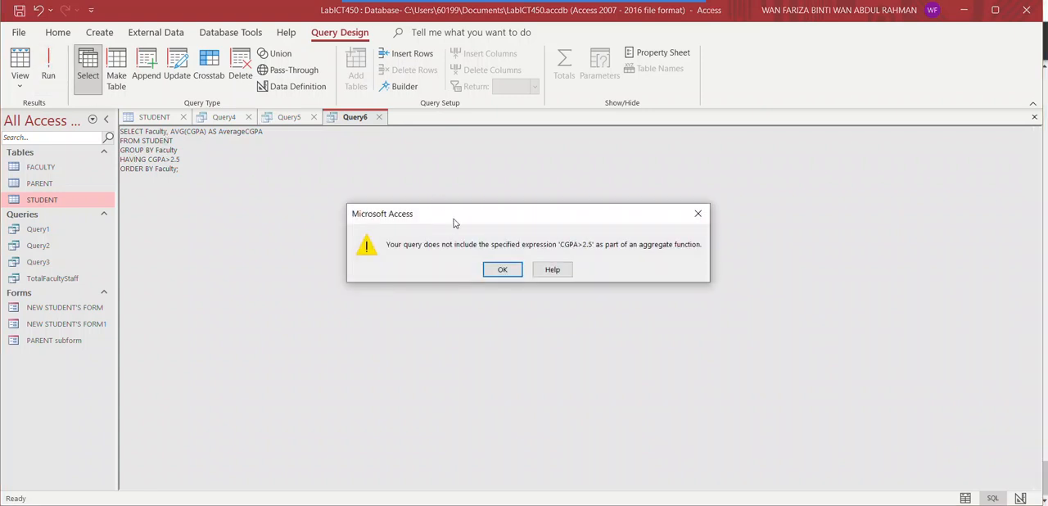
click(500, 273)
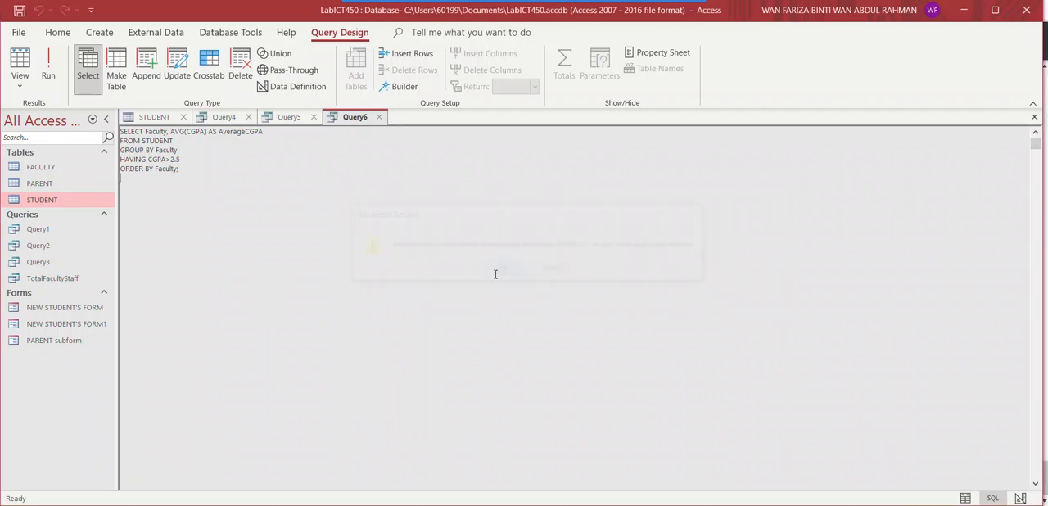
click(148, 160)
text(AVG(CGPA))
click(47, 76)
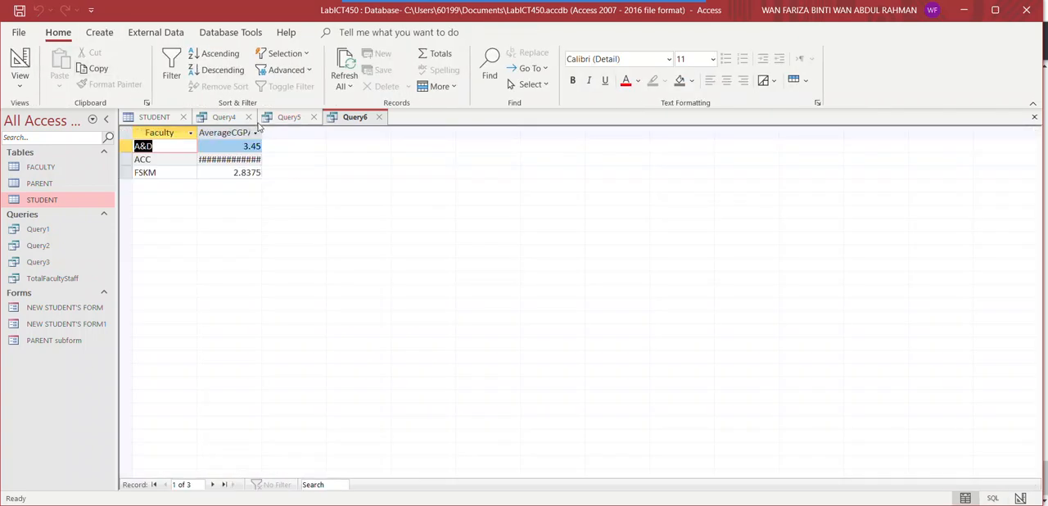
Widen the AverageCGPA column of the results, and rerun the query from its SQL statement
click(209, 131)
drag(262, 132, 290, 133)
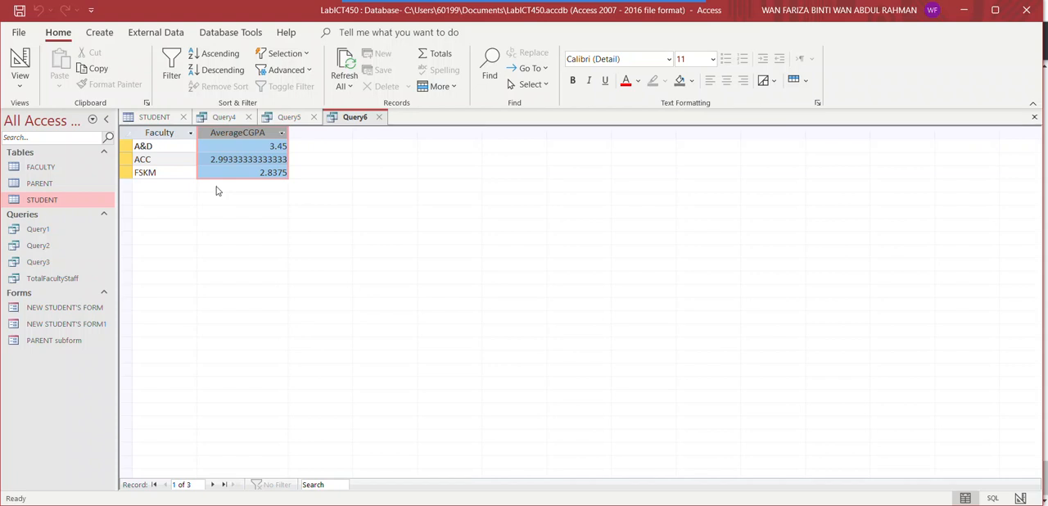
click(22, 87)
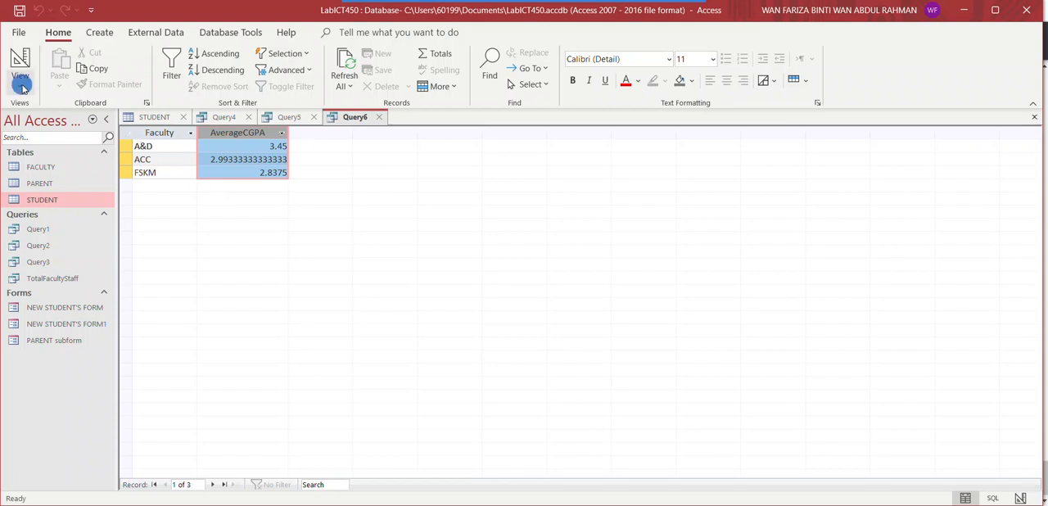
click(50, 145)
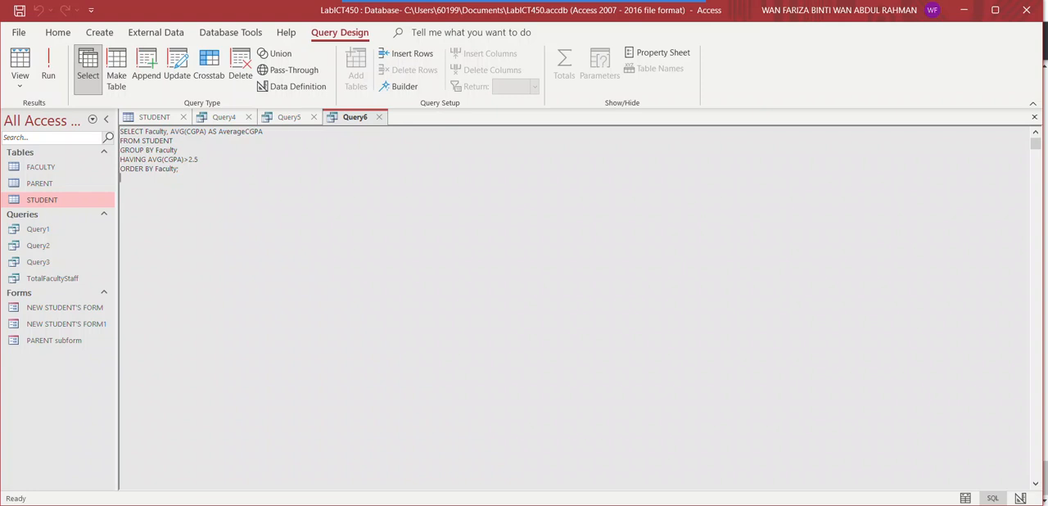
click(49, 77)
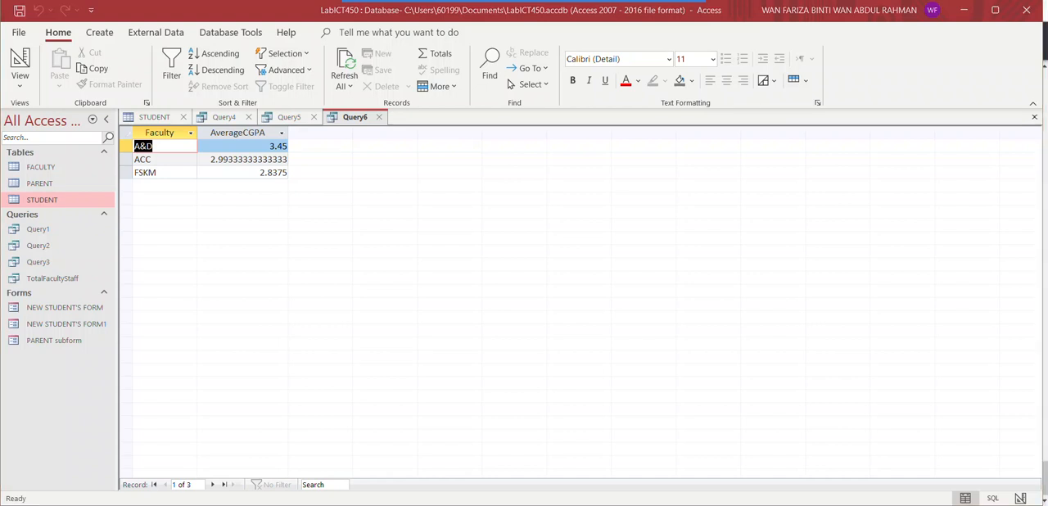
Look through Query4 and Query5, and compare Query6's datasheet result with its SQL statement
click(380, 193)
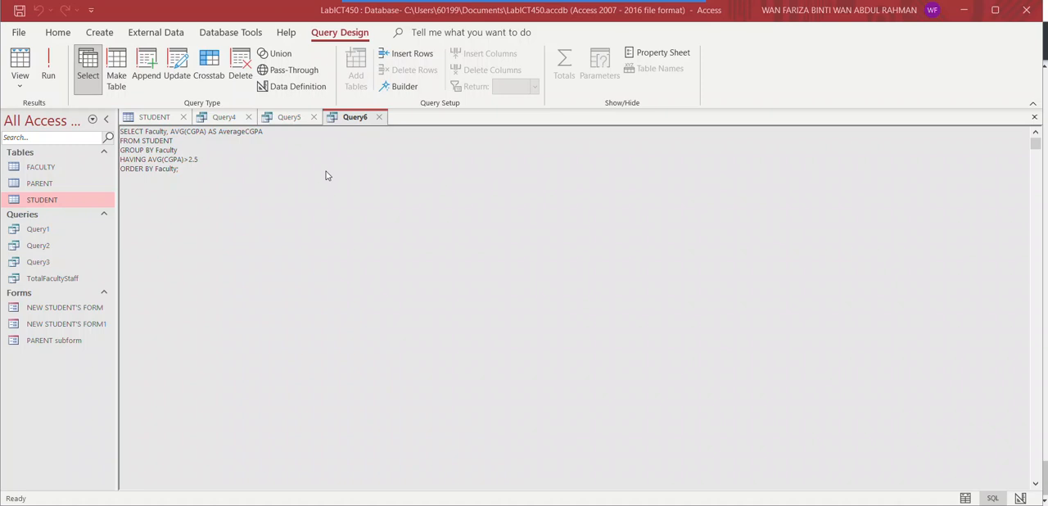
click(234, 120)
click(284, 120)
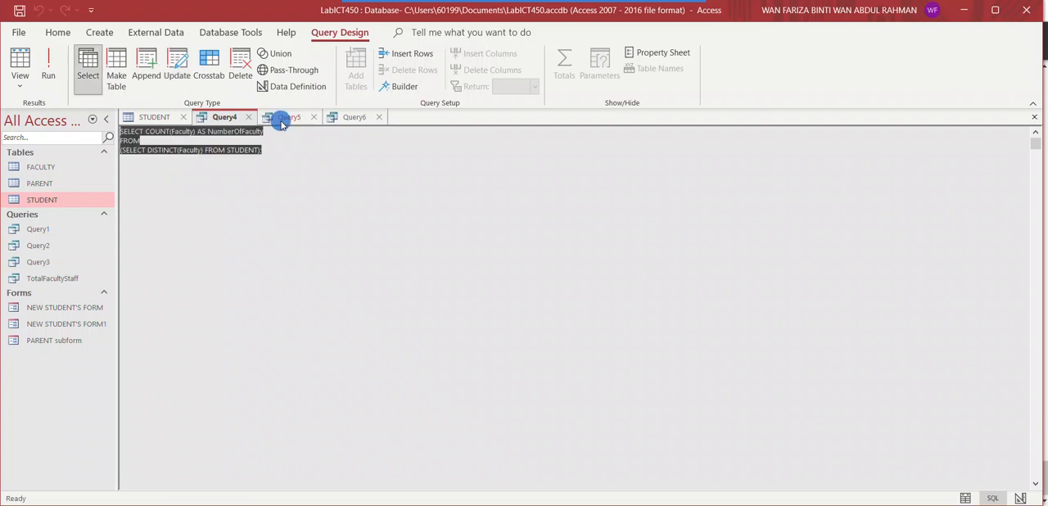
click(344, 119)
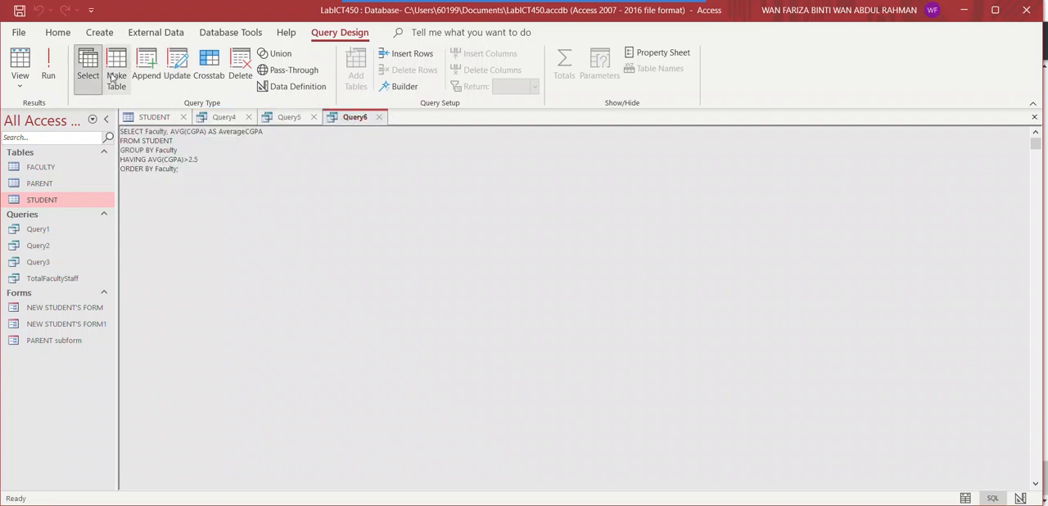
click(19, 81)
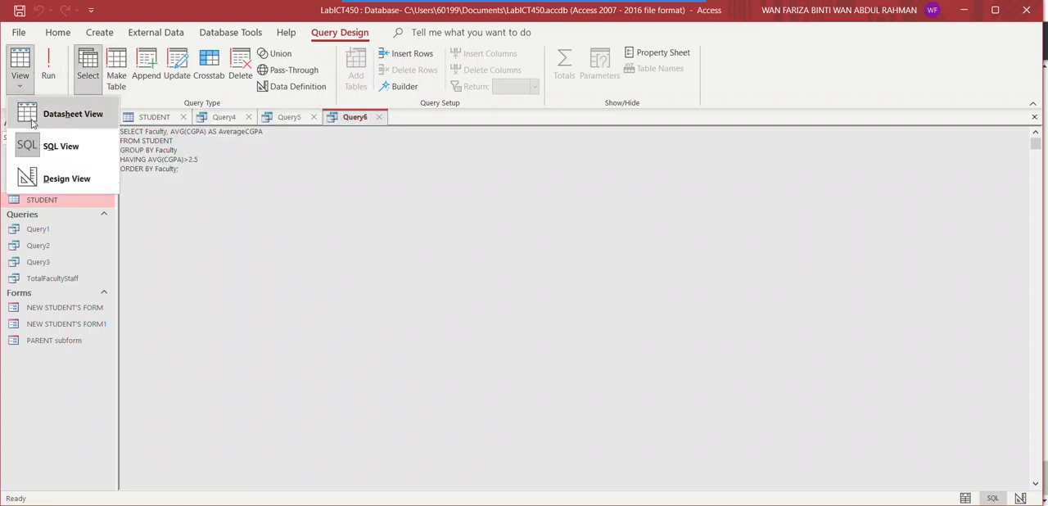
click(32, 124)
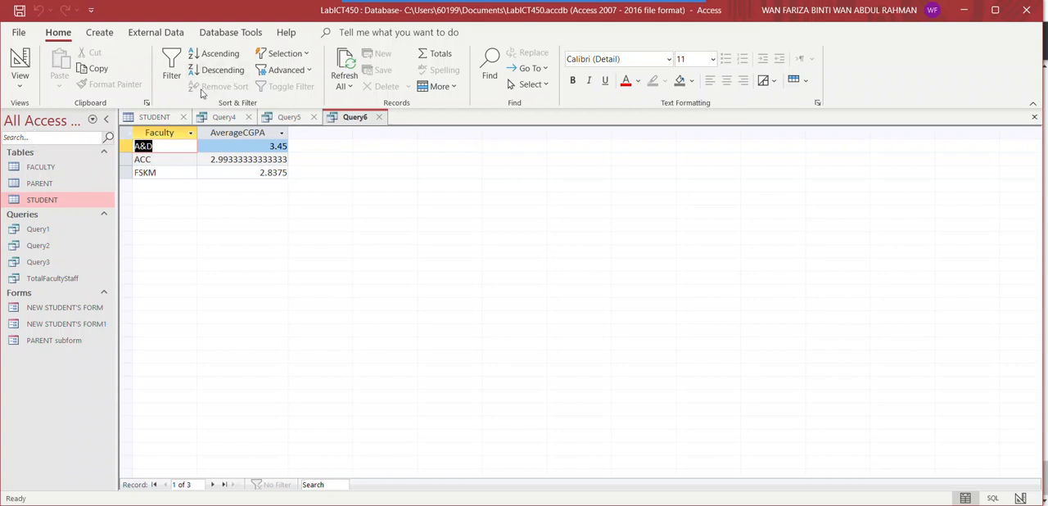
click(20, 82)
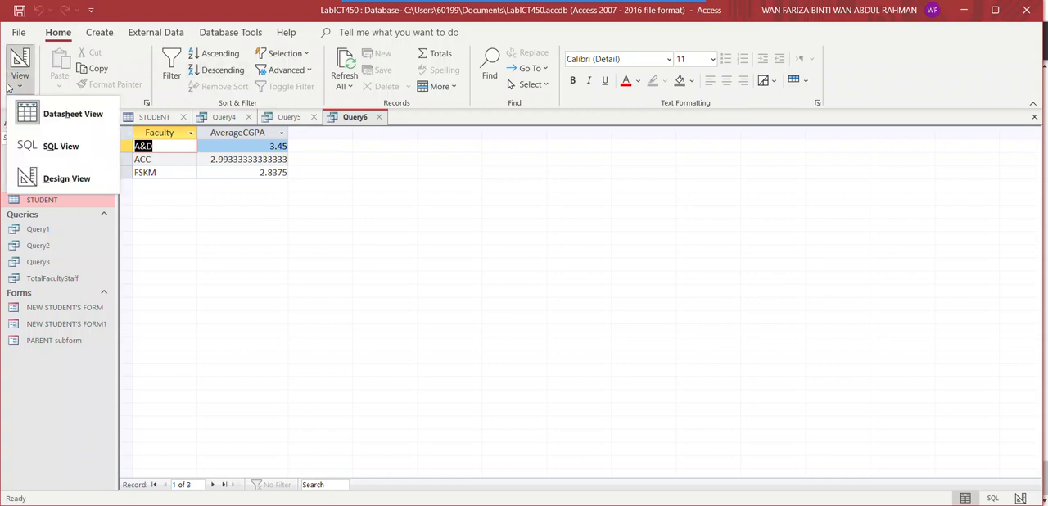
click(33, 144)
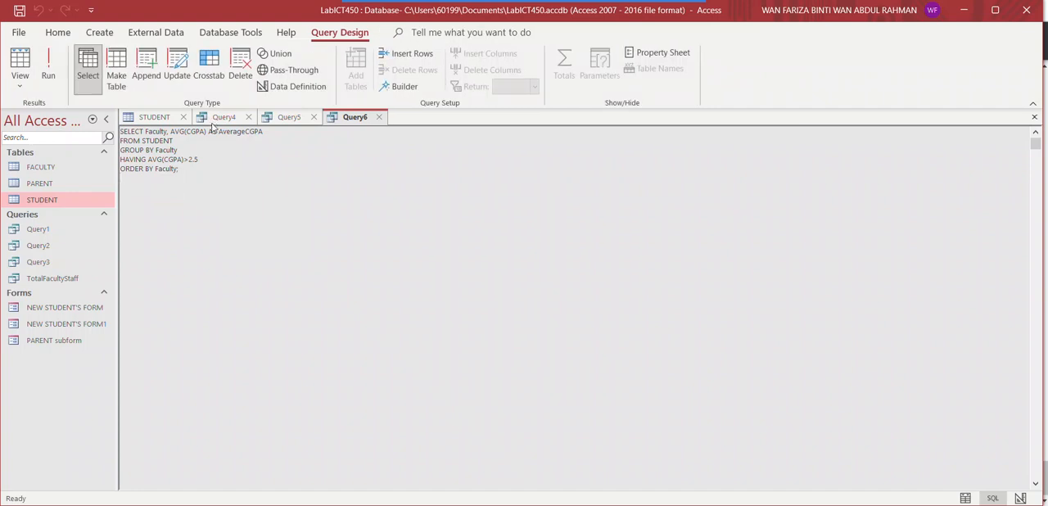
Delete the GROUP BY, HAVING and ORDER BY clauses from Query6
click(118, 145)
drag(120, 147, 202, 169)
key(Delete)
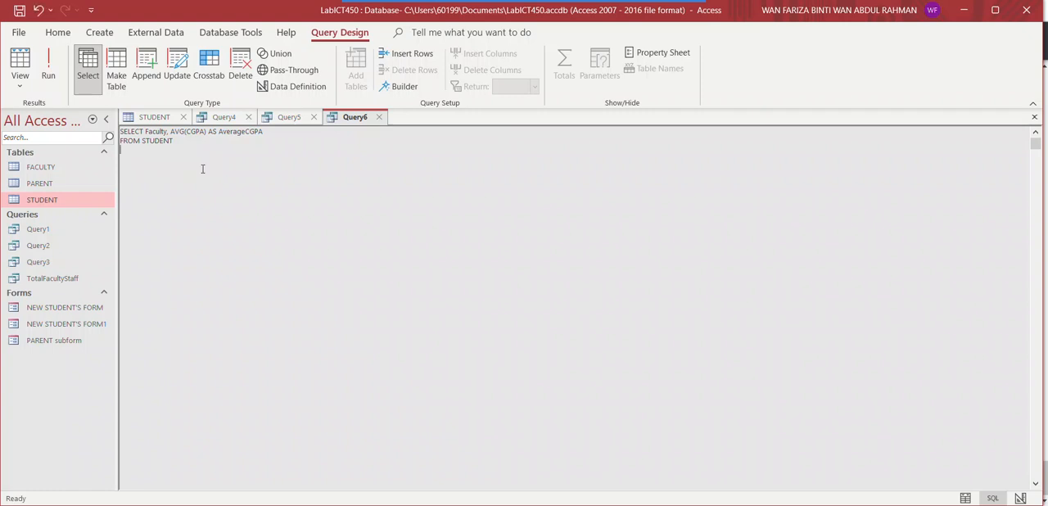
Add the condition WHERE AVG(CGPA) > with a subquery starting (SELECT AVG(CGPA) on the line below
text(WHERE)
text(SELECT)
text(A)
text(VG)
text((CGPA))
click(148, 149)
text(AVG)
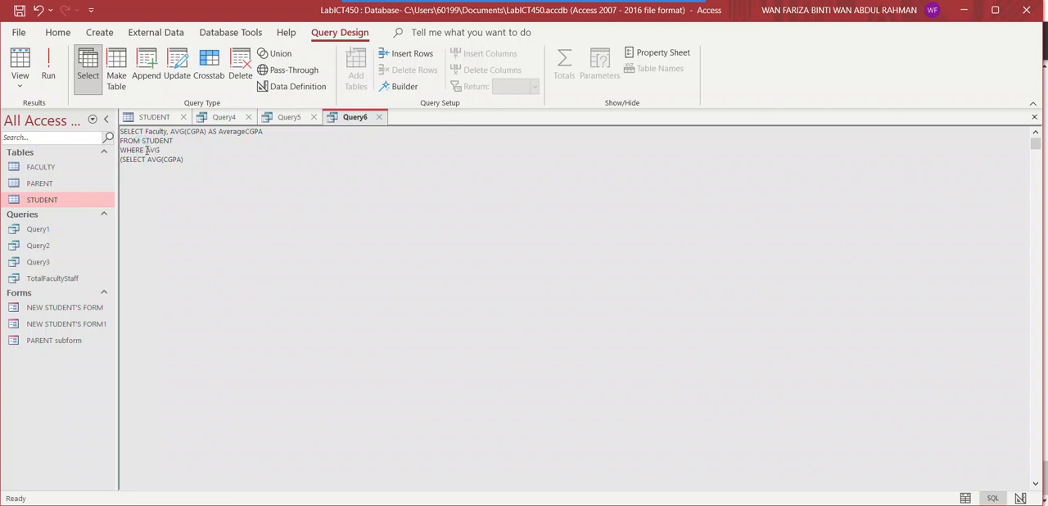
text((CGPA) >)
Complete the subquery with FROM STUDENT WHERE Faculty = 'FSKM' and try running the query
click(185, 164)
text(FROM STUDENT WHER)
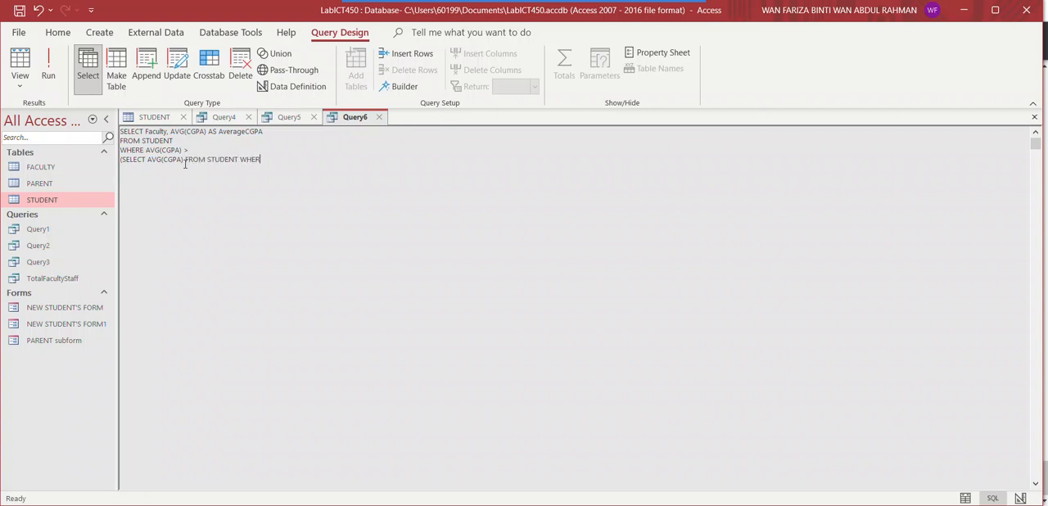
text(E Fa)
text(y = 'S)
key(BackSpace)
text(FSKM)
click(185, 158)
click(51, 72)
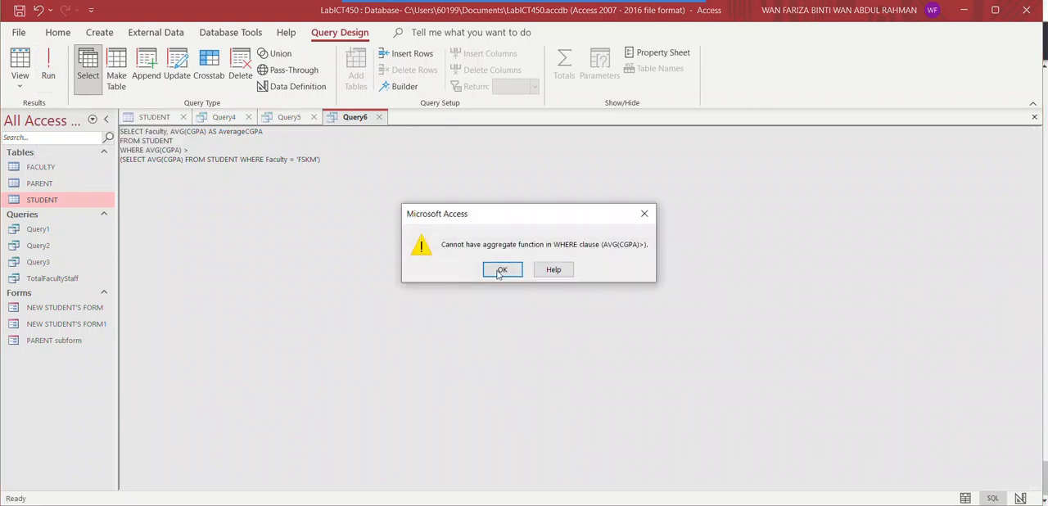
click(498, 273)
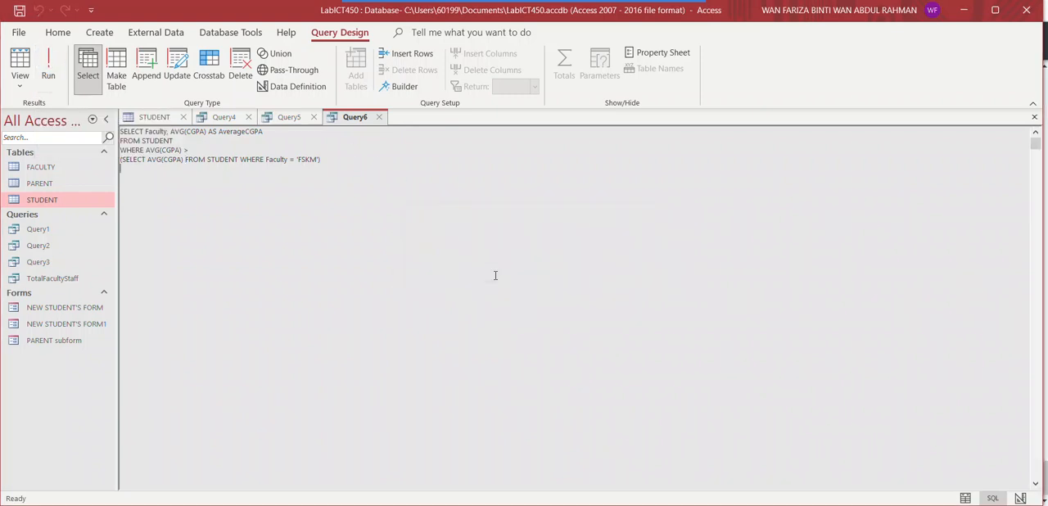
Replace the outer WHERE keyword in Query6 with HAVING and try running the query
click(144, 150)
key(BackSpace)
key(BackSpace)
key(BackSpace)
key(BackSpace)
key(BackSpace)
text(HAVING)
click(48, 75)
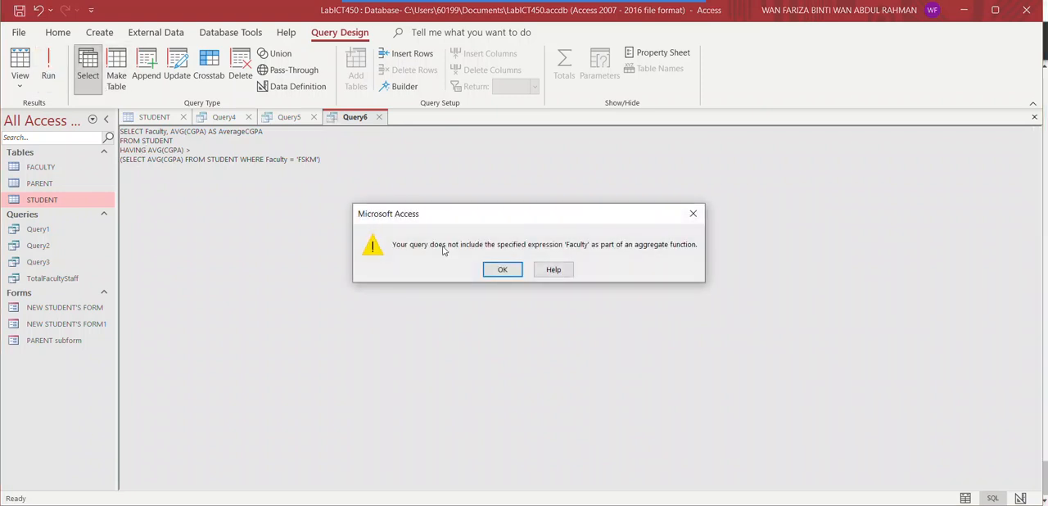
click(507, 271)
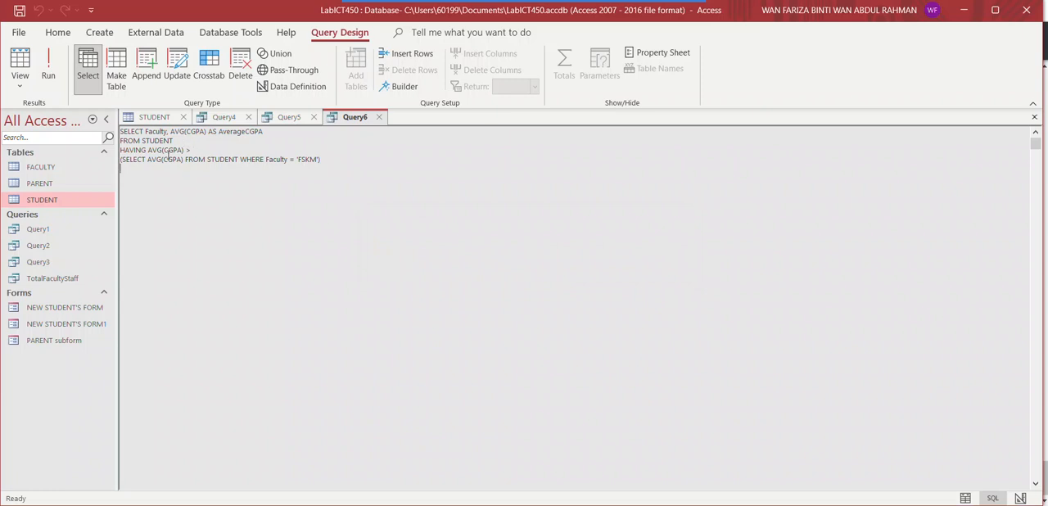
Try adding the Faculty field before AVG(CGPA) in the subquery's SELECT list and running Query6
click(143, 156)
text(Faculty)
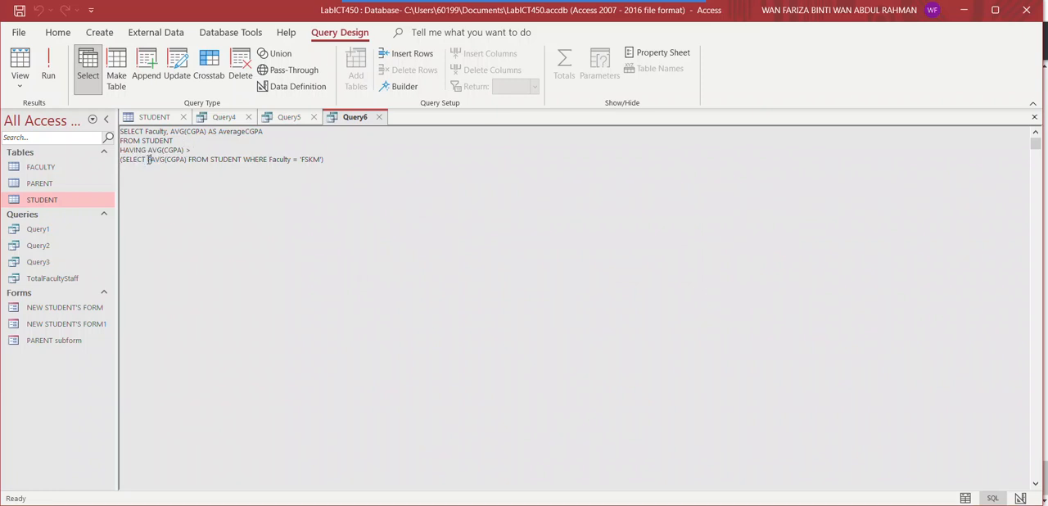
text(,)
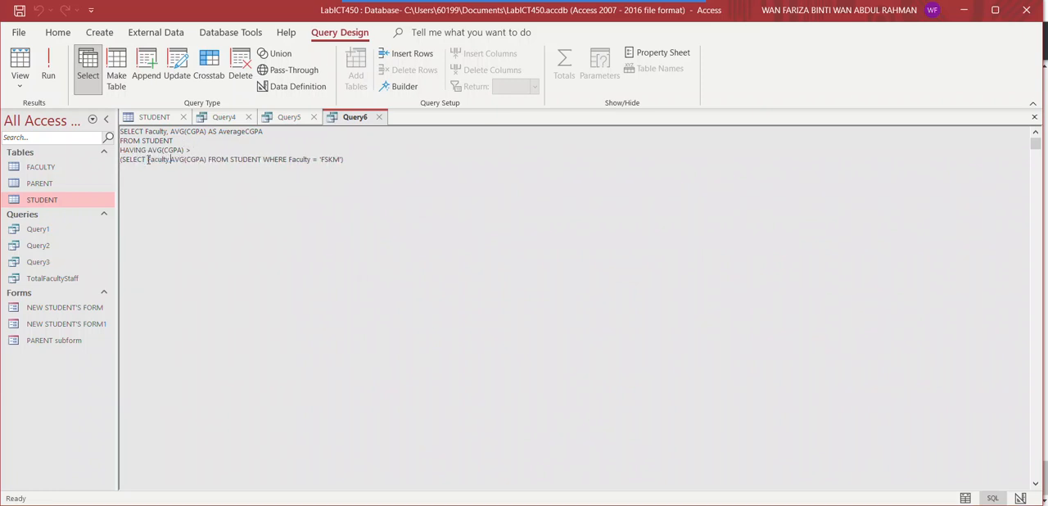
click(49, 72)
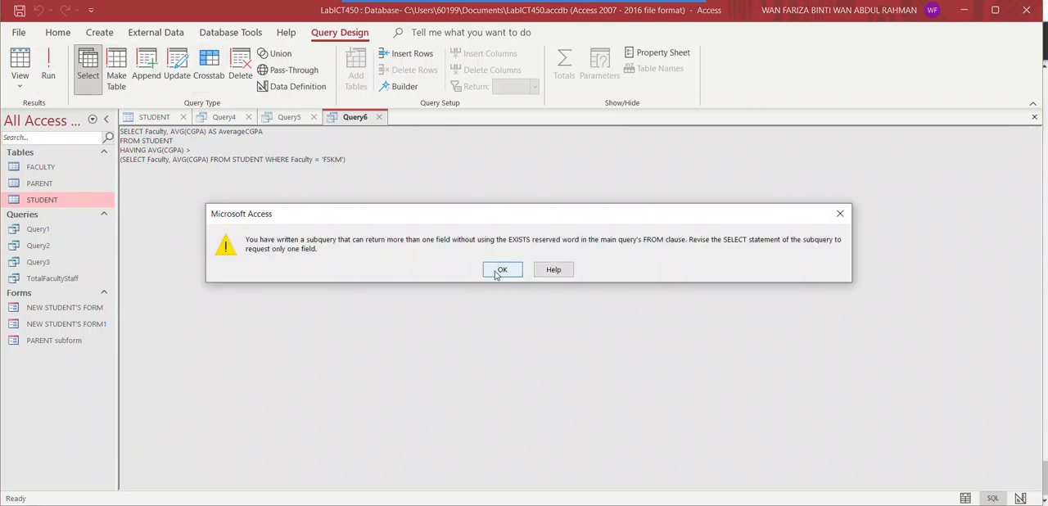
click(500, 268)
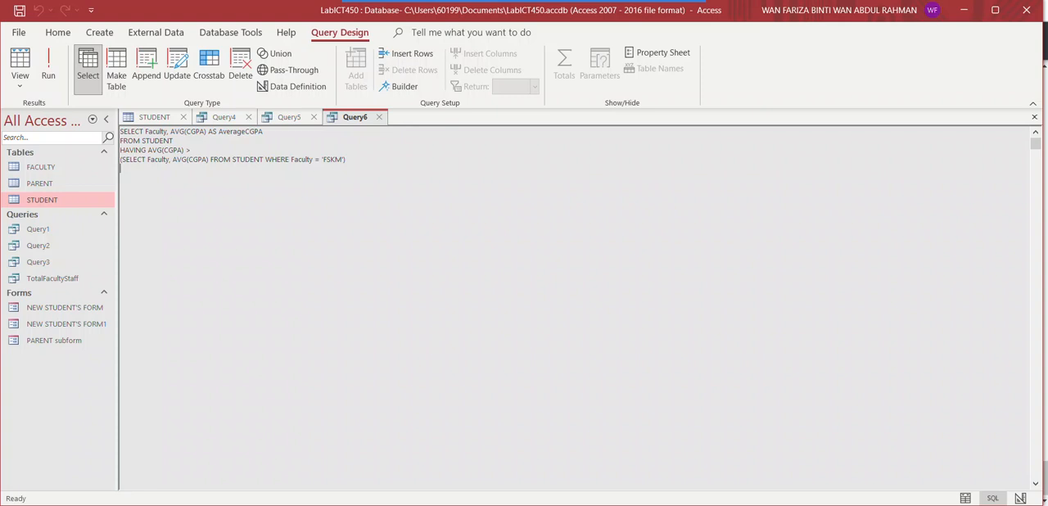
click(43, 88)
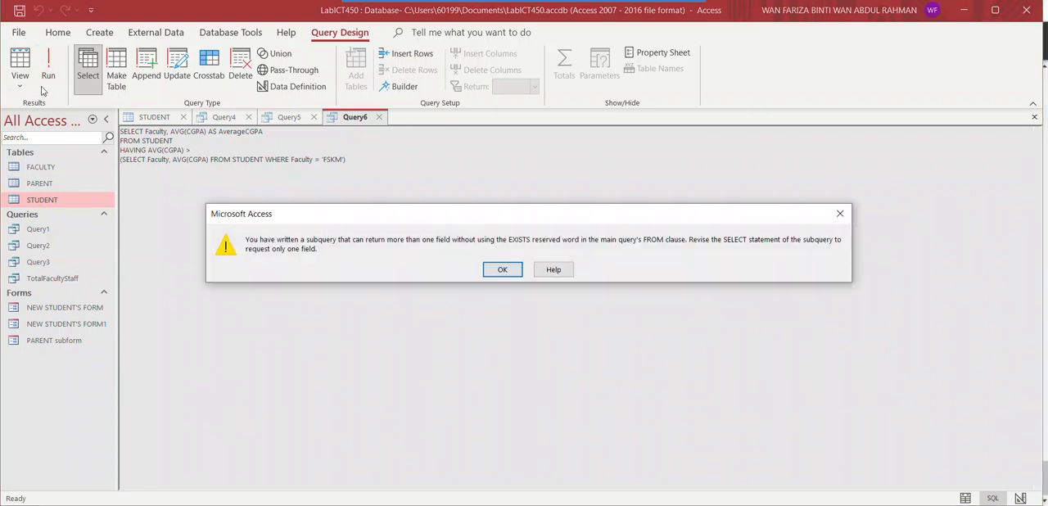
click(495, 269)
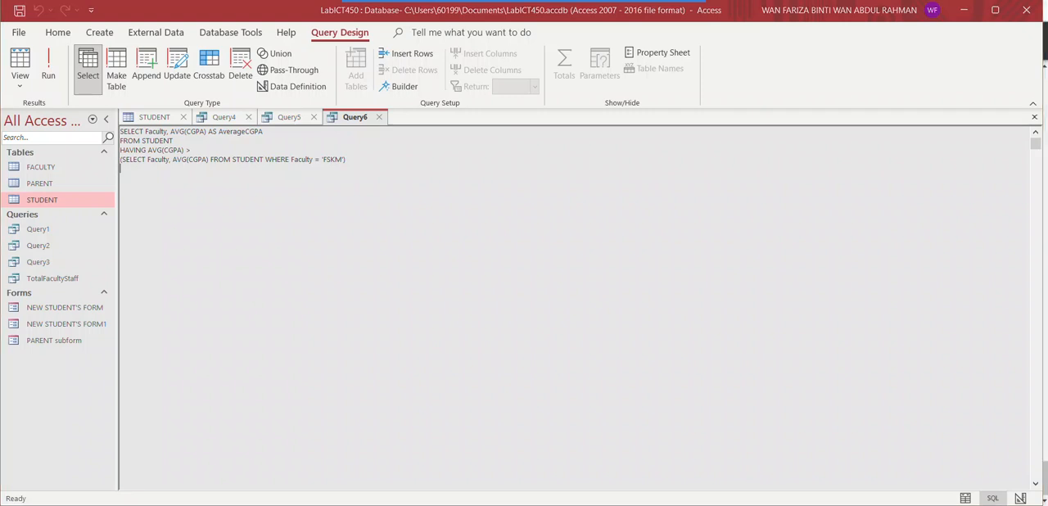
Remove the Faculty field and its comma from the subquery's SELECT list
click(182, 160)
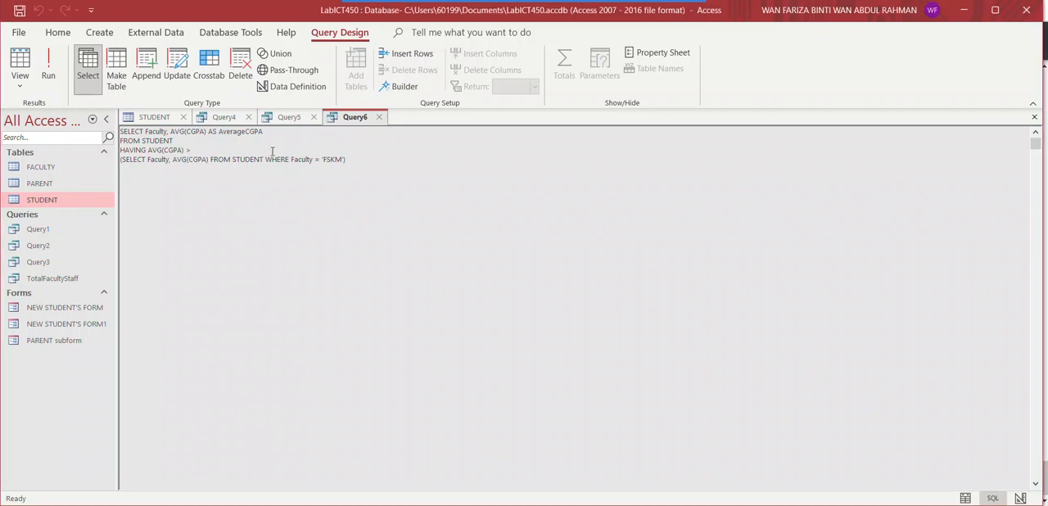
click(339, 158)
click(168, 160)
key(BackSpace)
key(BackSpace)
key(BackSpace)
key(BackSpace)
key(BackSpace)
key(BackSpace)
key(BackSpace)
key(BackSpace)
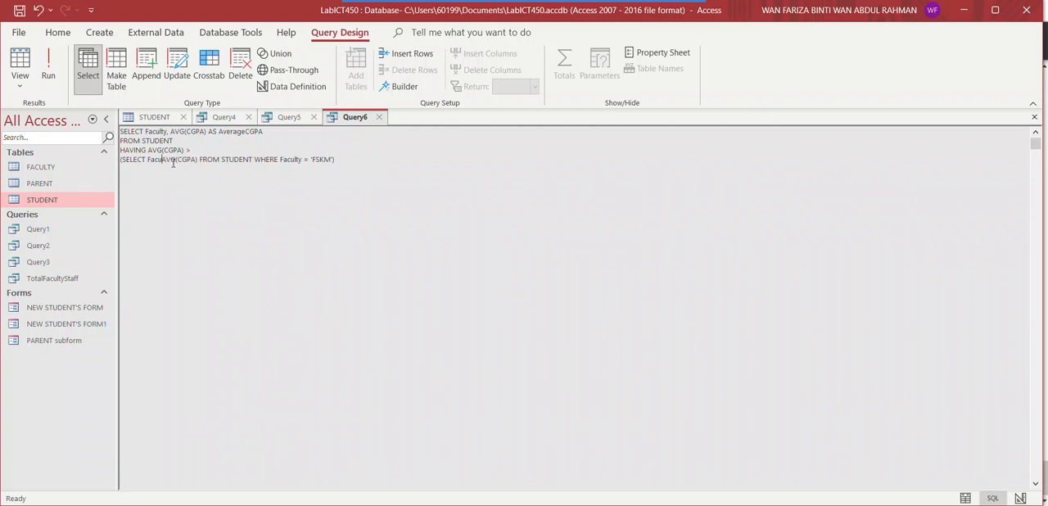
key(BackSpace)
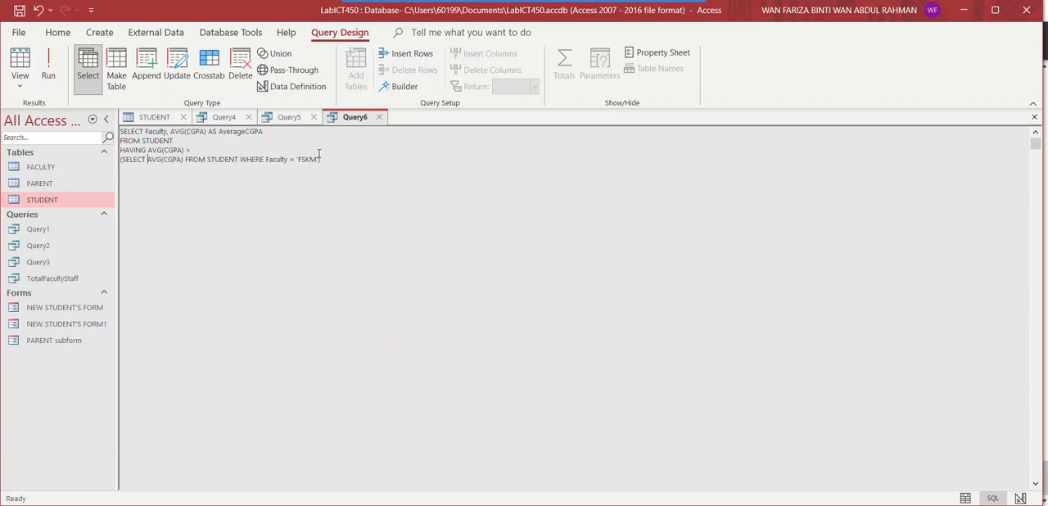
Delete the WHERE Faculty = 'FSKM' condition from the subquery, keeping its closing parenthesis
click(319, 158)
key(BackSpace)
key(BackSpace)
key(BackSpace)
key(BackSpace)
key(BackSpace)
key(BackSpace)
key(BackSpace)
key(BackSpace)
Replace AVG(CGPA) in the subquery with MIN(CGPA) and try running the query
key(BackSpace)
key(BackSpace)
key(BackSpace)
key(BackSpace)
key(BackSpace)
key(BackSpace)
key(BackSpace)
key(BackSpace)
key(BackSpace)
key(BackSpace)
key(BackSpace)
key(BackSpace)
key(BackSpace)
key(BackSpace)
key(BackSpace)
key(BackSpace)
click(185, 160)
key(BackSpace)
key(BackSpace)
key(BackSpace)
key(BackSpace)
key(BackSpace)
key(BackSpace)
key(BackSpace)
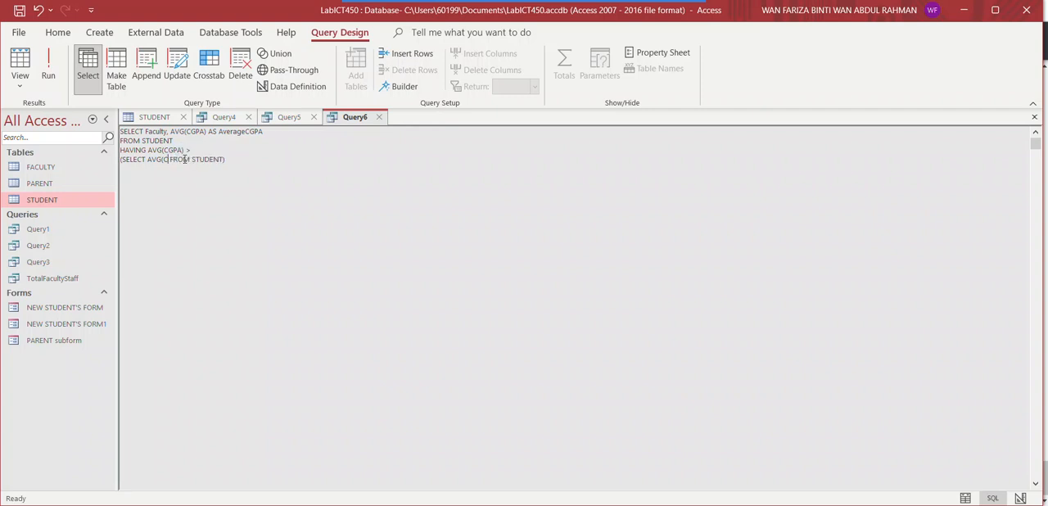
key(BackSpace)
key(BackSpace)
text(MIN)
text((CGPA))
text())
click(54, 82)
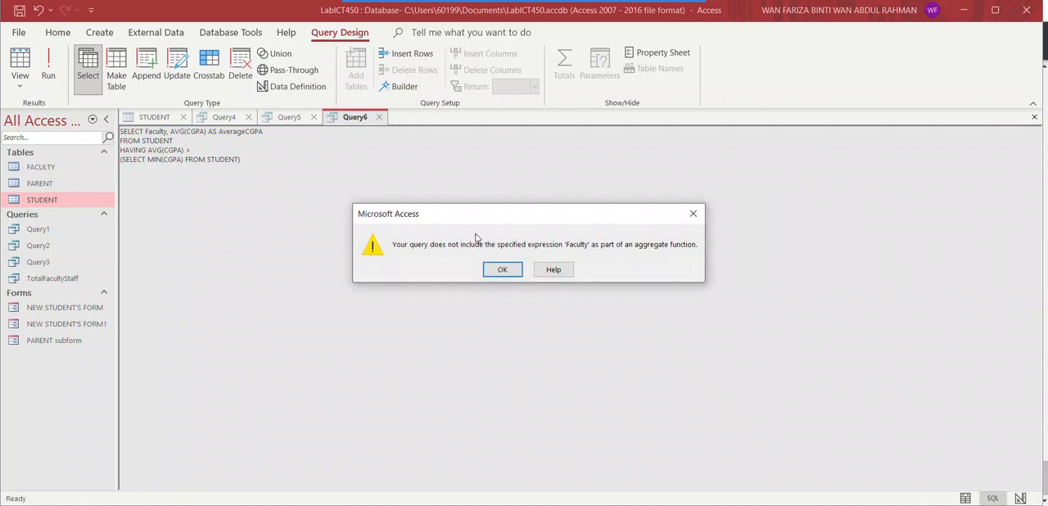
click(498, 269)
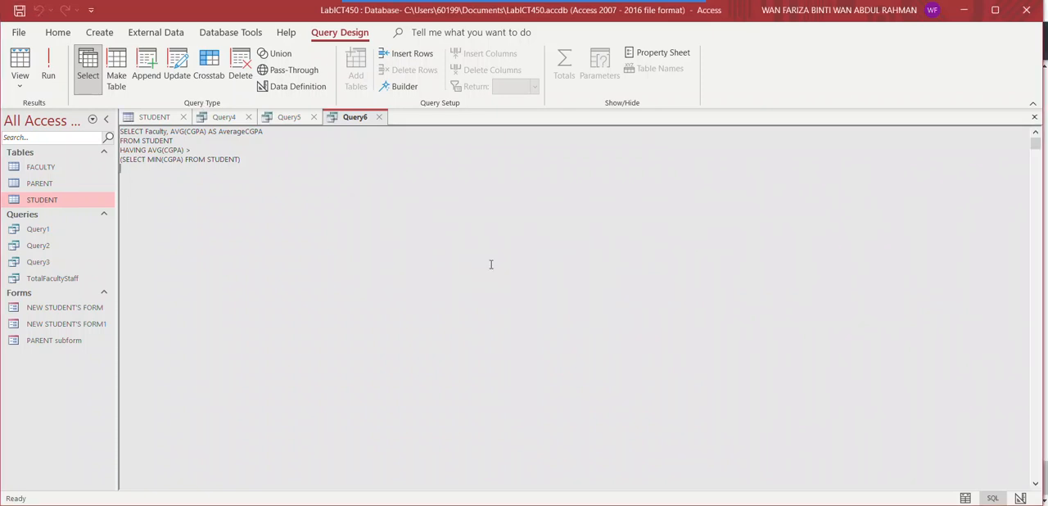
Close Query5 without saving its design changes
click(313, 117)
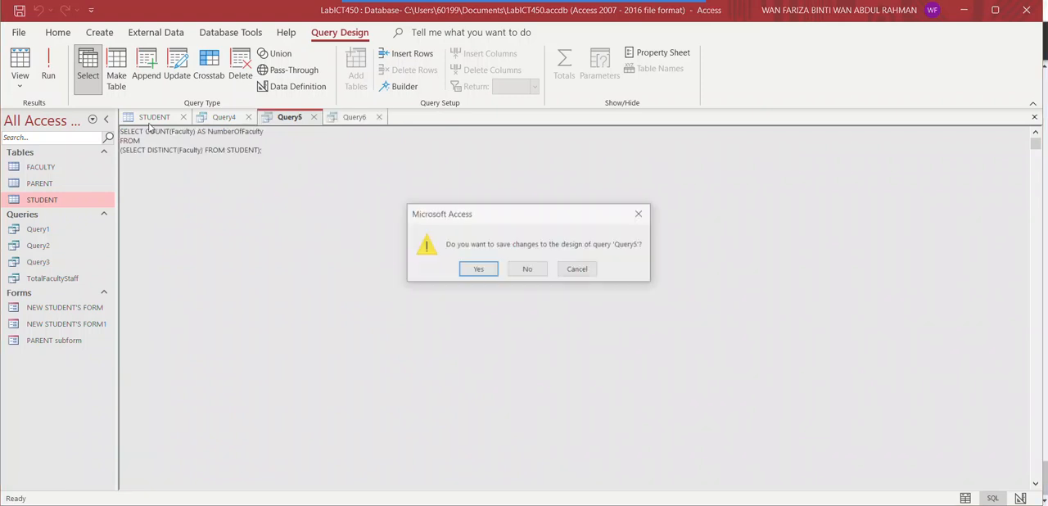
click(534, 278)
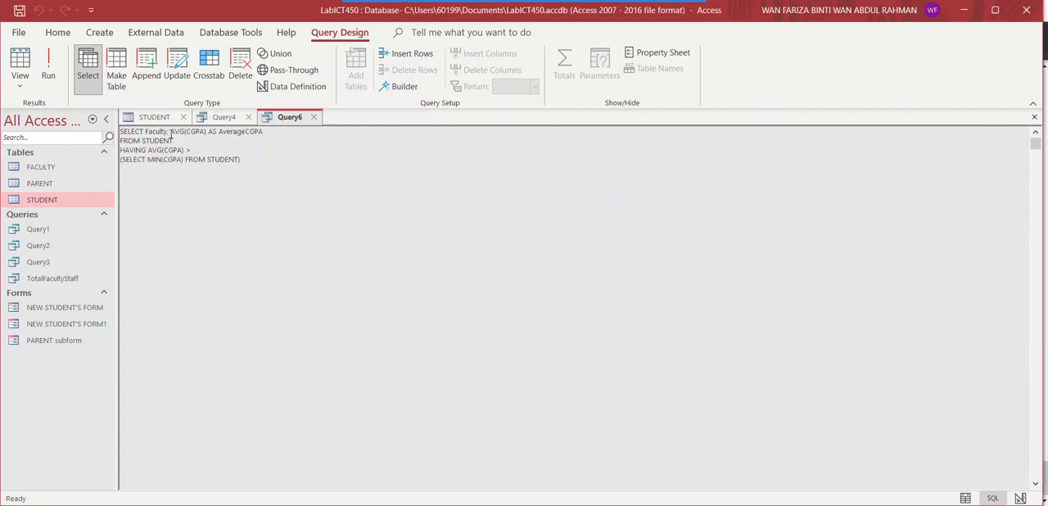
Insert the clause GROUP BY Faculty between FROM STUDENT and HAVING in Query6 and run the query
click(269, 131)
click(201, 140)
key(Return)
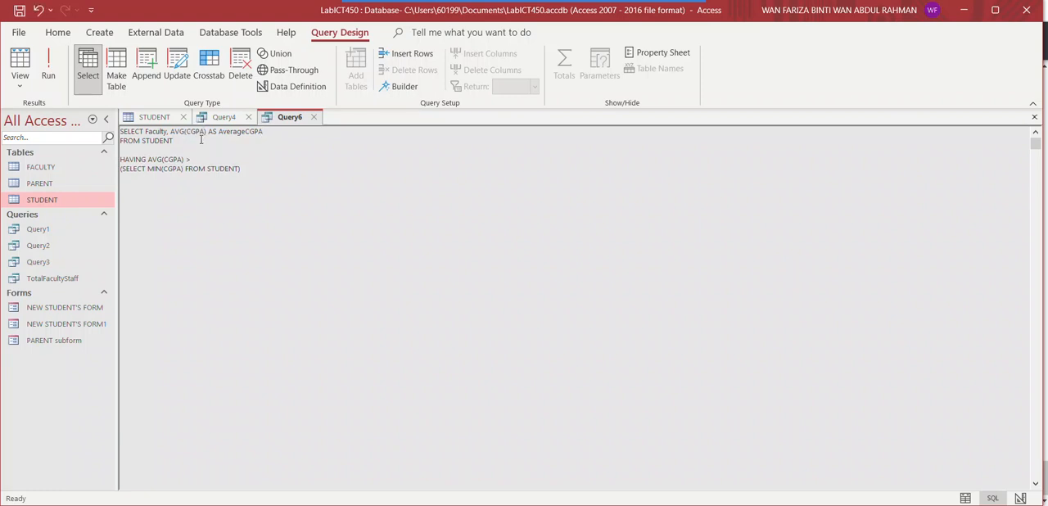
text(GROUP BY)
click(49, 70)
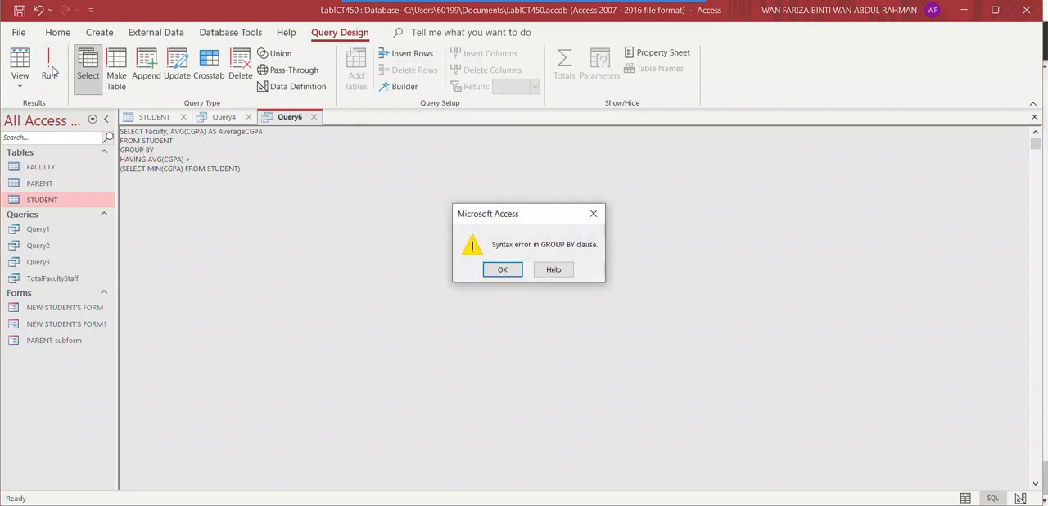
click(496, 273)
click(173, 151)
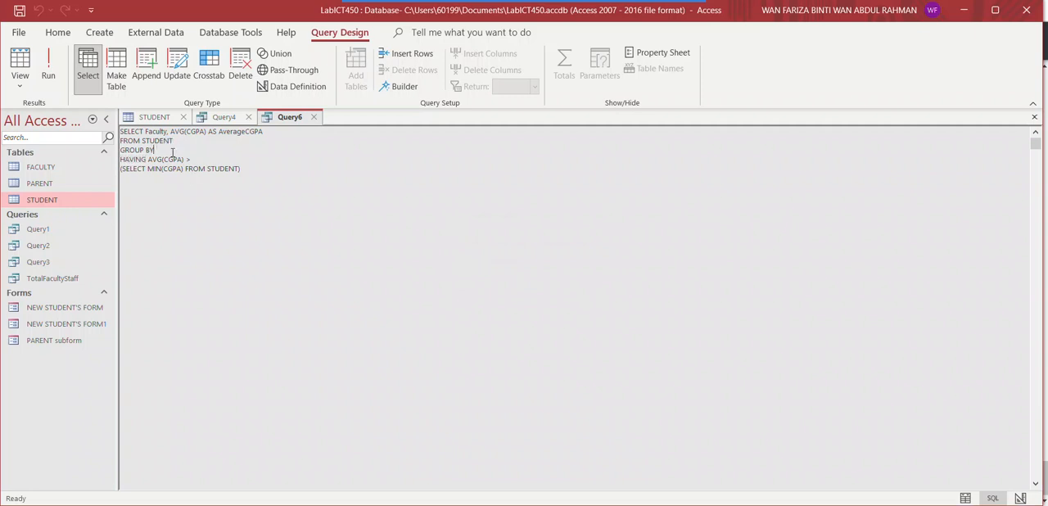
text(Faculty)
click(260, 318)
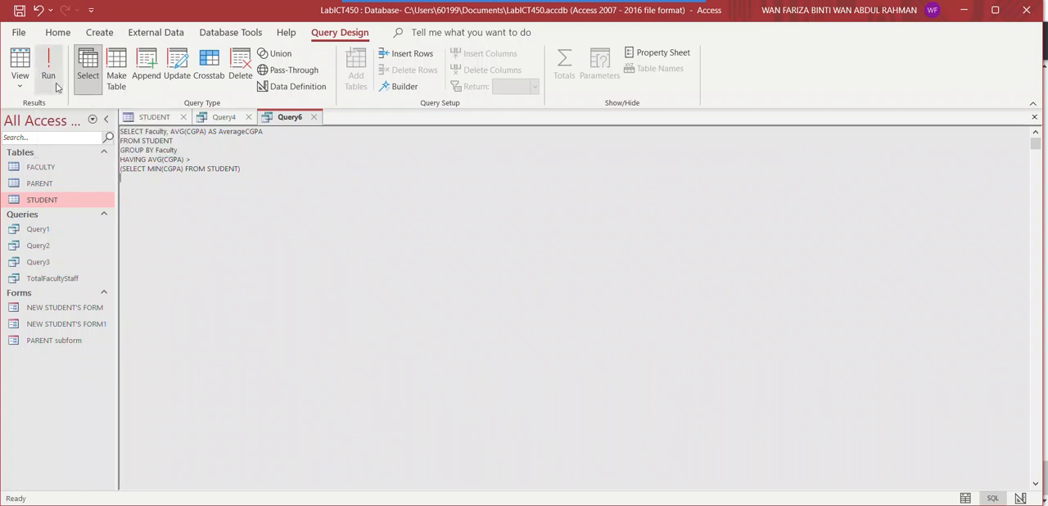
click(265, 231)
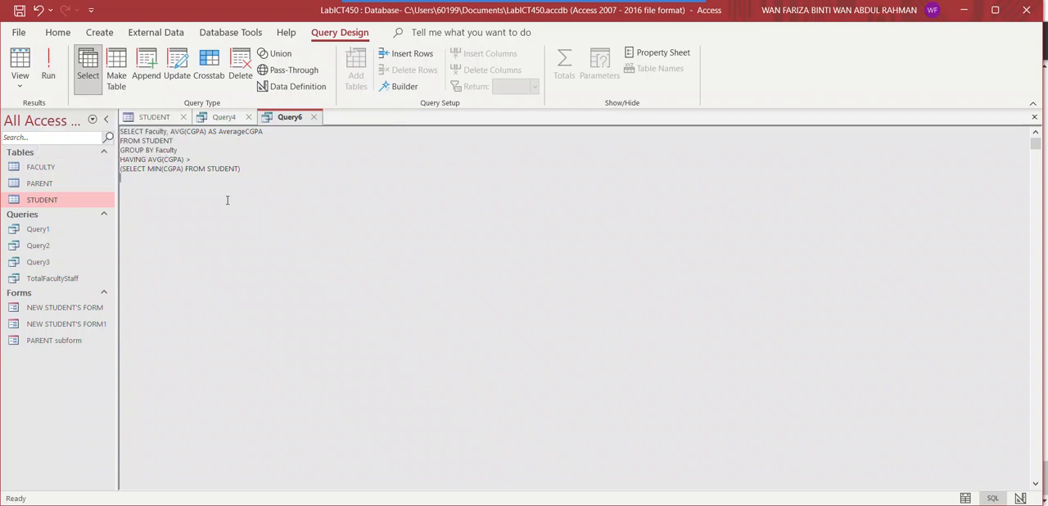
click(50, 77)
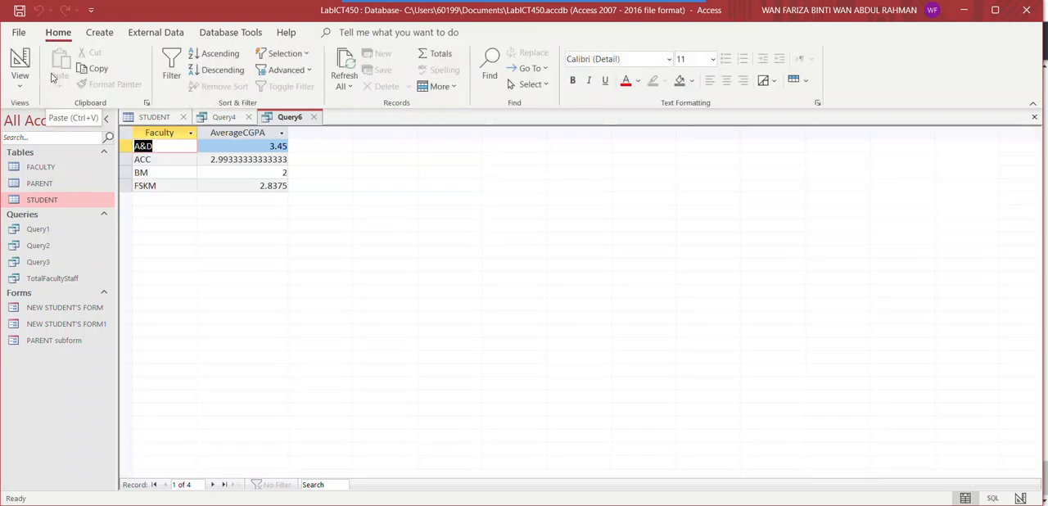
Review Query6 in SQL, design and datasheet views, and compare its averages with the CGPA records in the STUDENT table
click(19, 81)
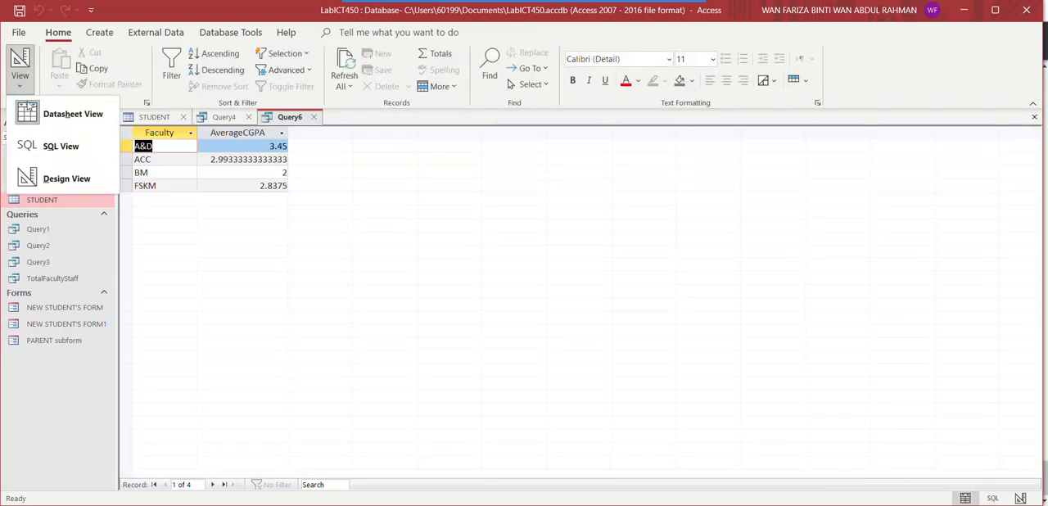
click(43, 146)
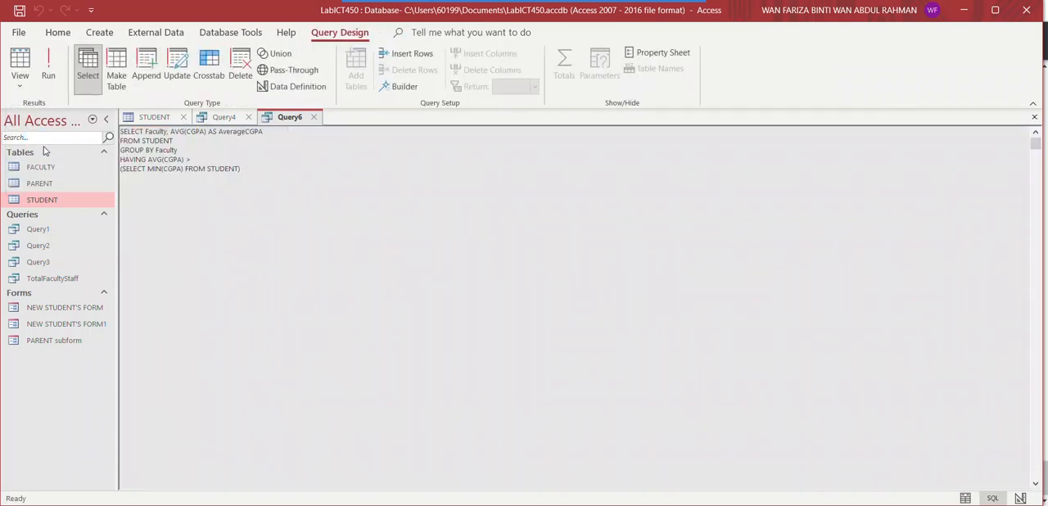
click(23, 82)
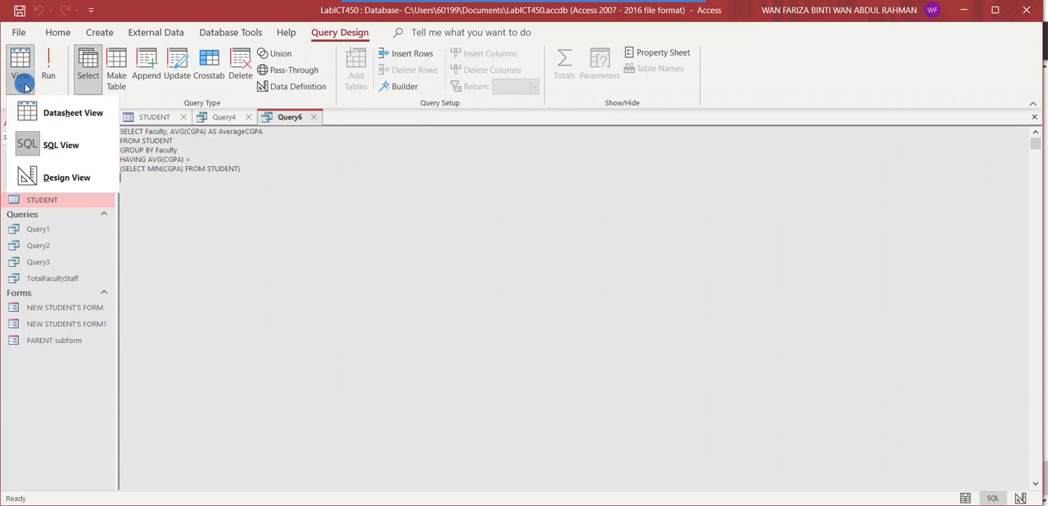
click(36, 185)
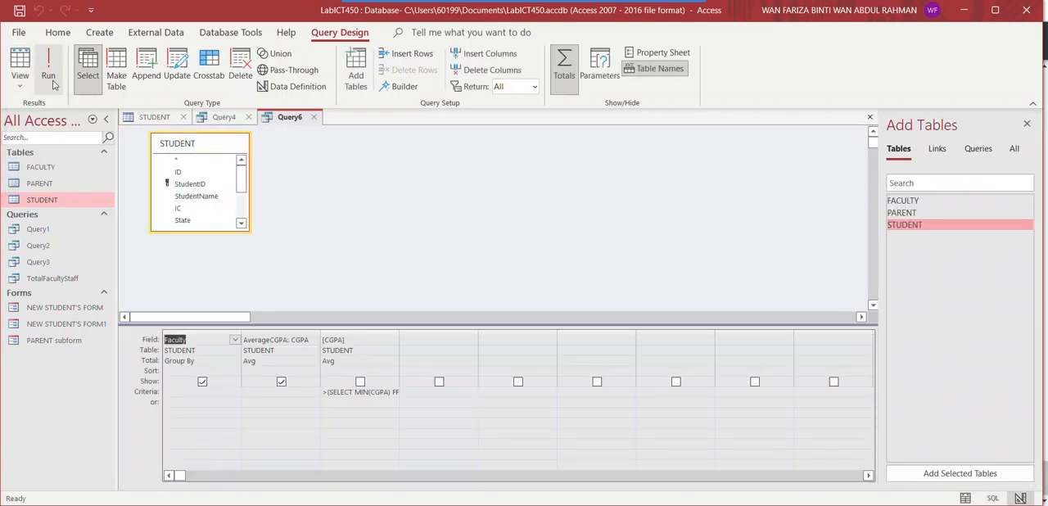
click(23, 83)
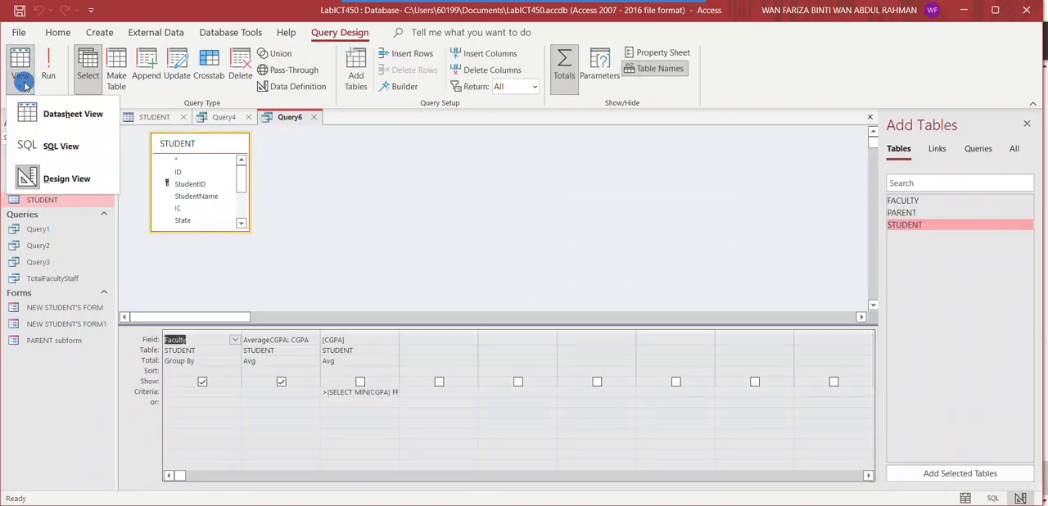
click(36, 114)
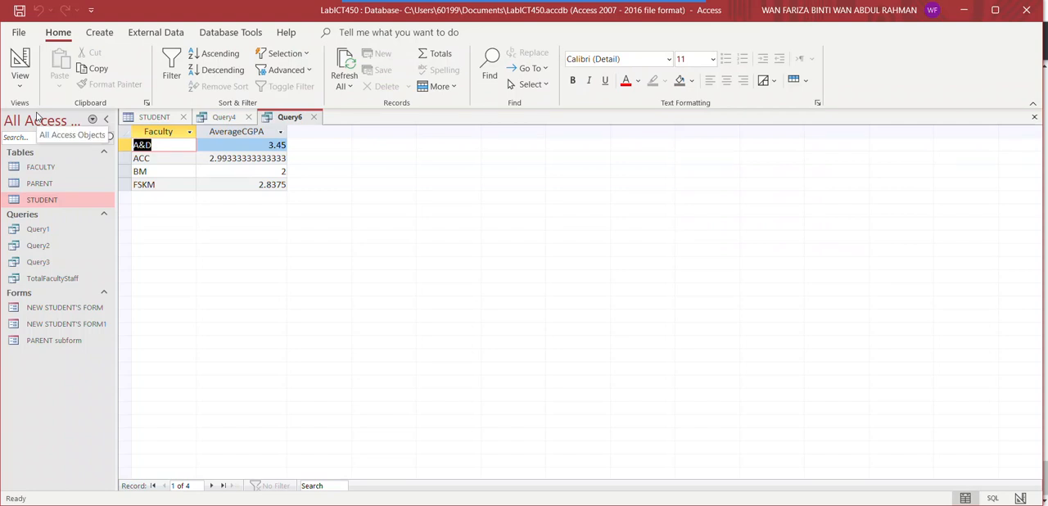
click(152, 119)
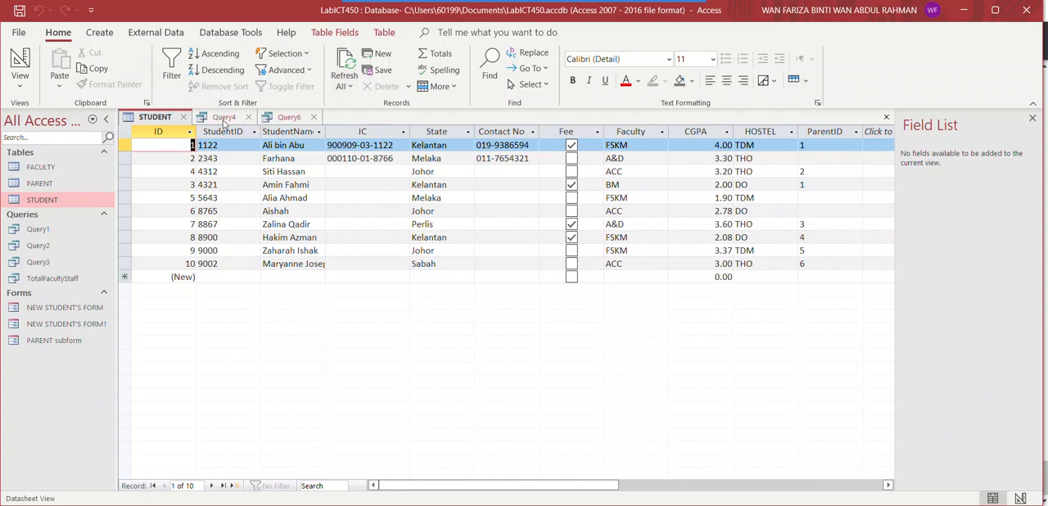
click(279, 119)
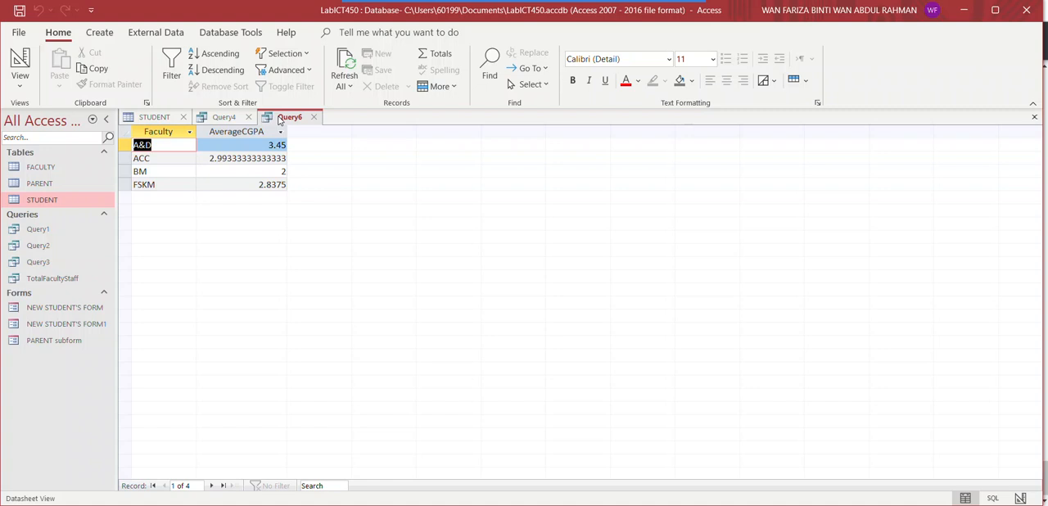
Return Query6 to its SQL statement and change MIN to AVG in the subquery
click(19, 87)
click(57, 146)
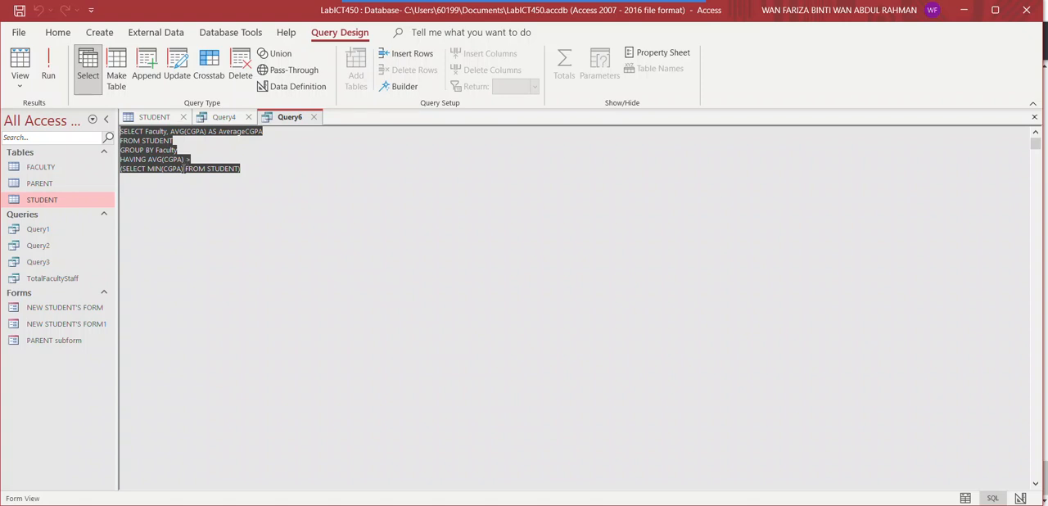
click(169, 162)
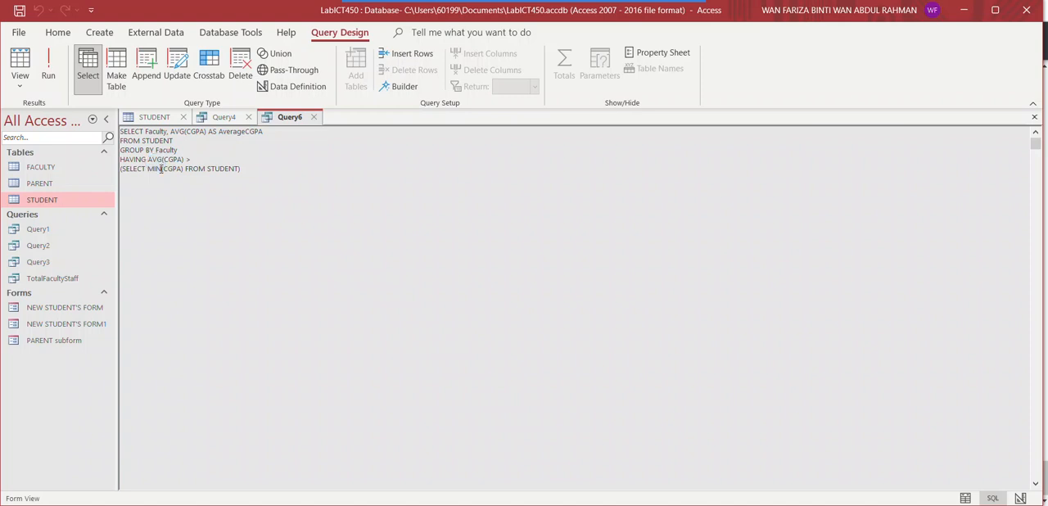
key(BackSpace)
key(BackSpace)
key(BackSpace)
key(BackSpace)
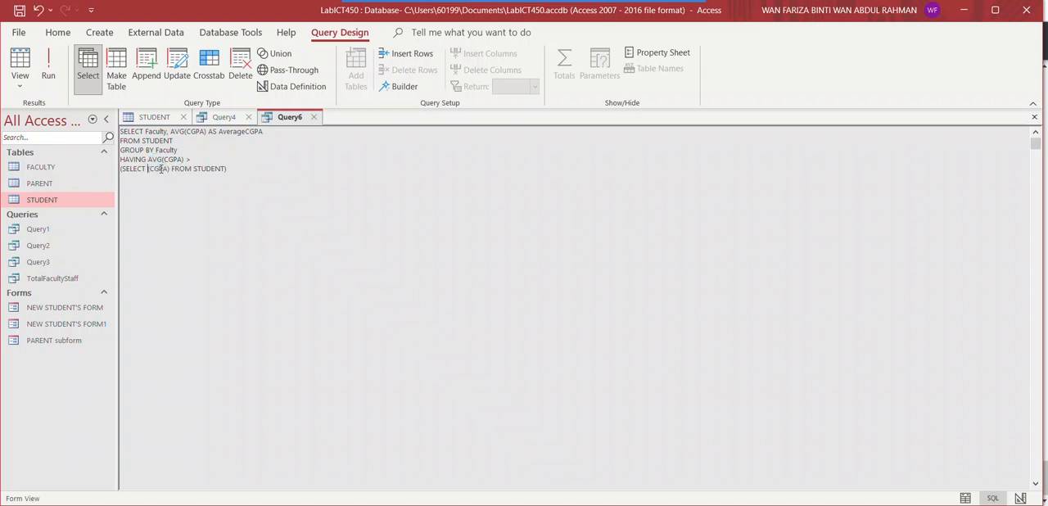
text(AVG)
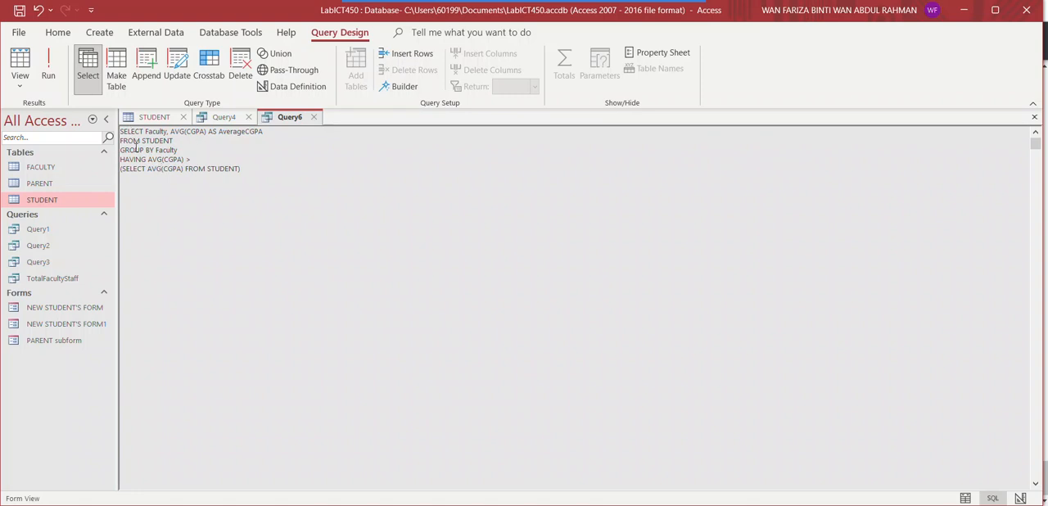
Add WHERE Faculty = 'FSKM' after FROM STUDENT inside the subquery and run Query6
click(236, 167)
text(WHERE fa)
key(BackSpace)
key(BackSpace)
text(Faculty = 'FSKM')
click(48, 77)
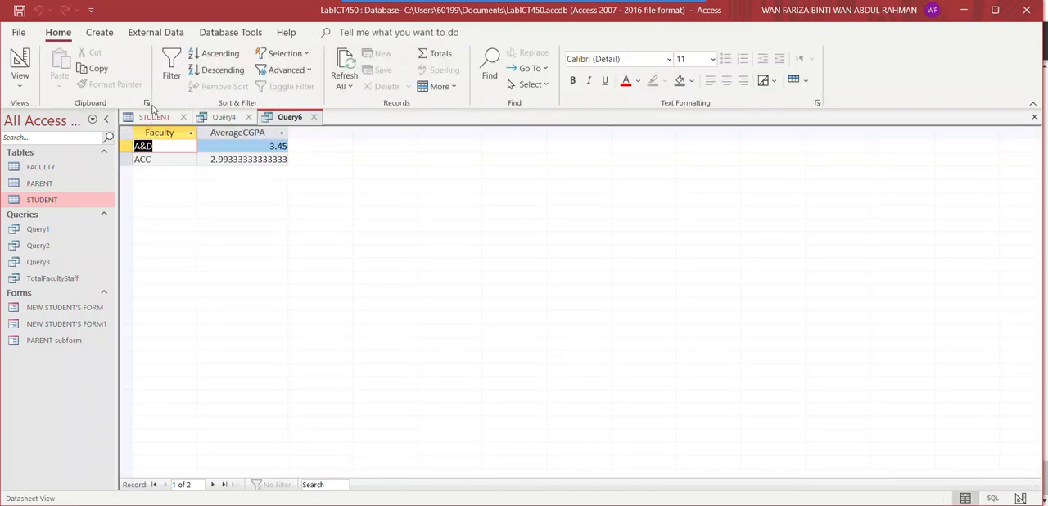
Check Query6's SQL statement against its datasheet result
click(19, 80)
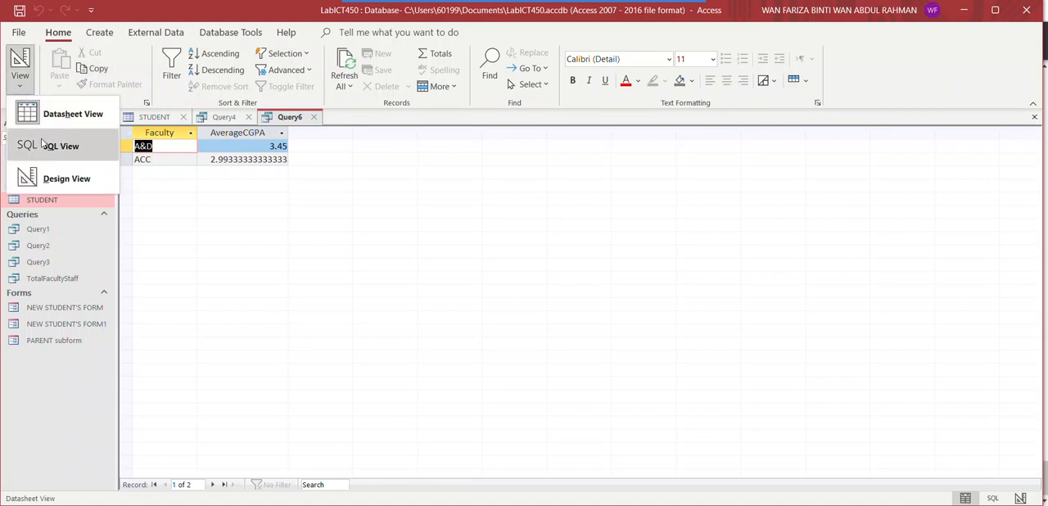
click(43, 145)
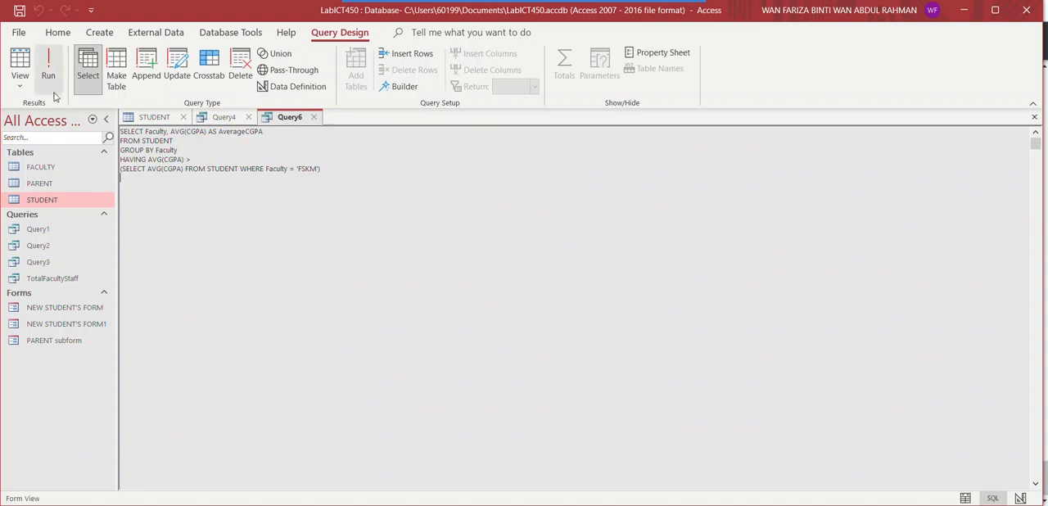
click(19, 82)
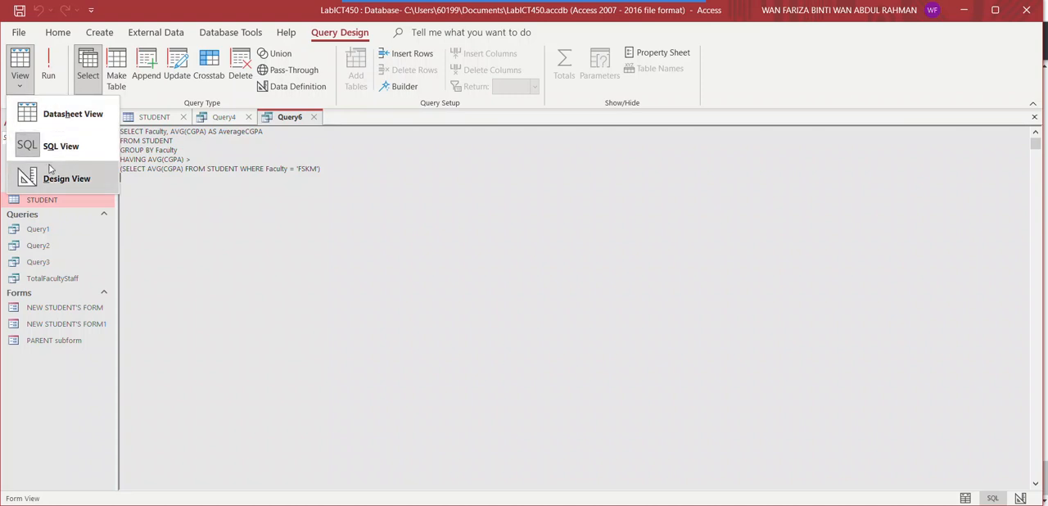
click(74, 122)
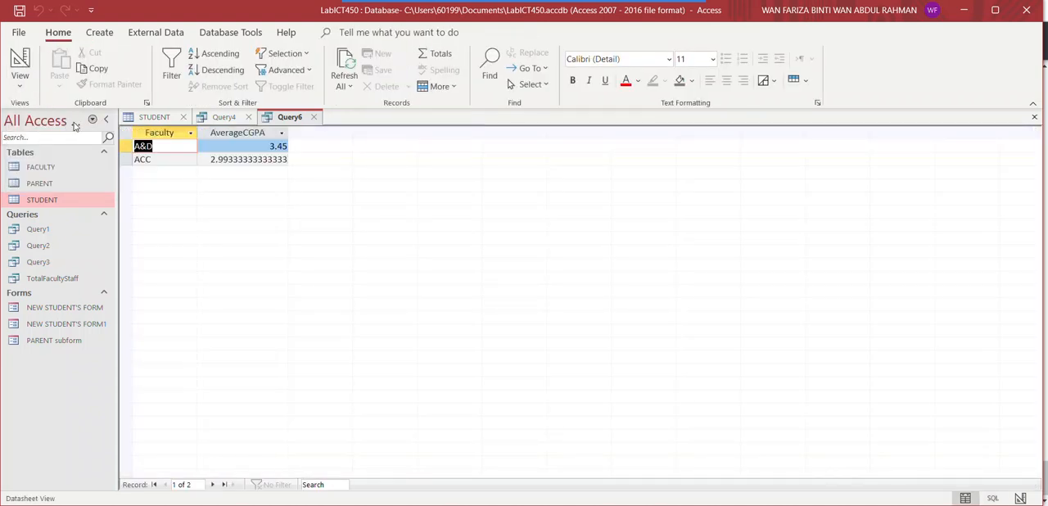
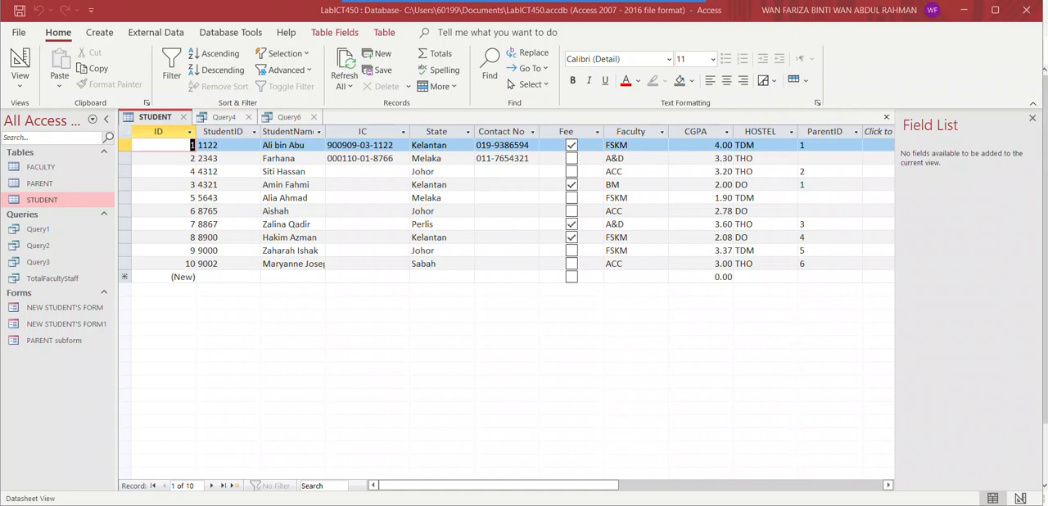
Create a new blank query and switch it to SQL view
click(112, 38)
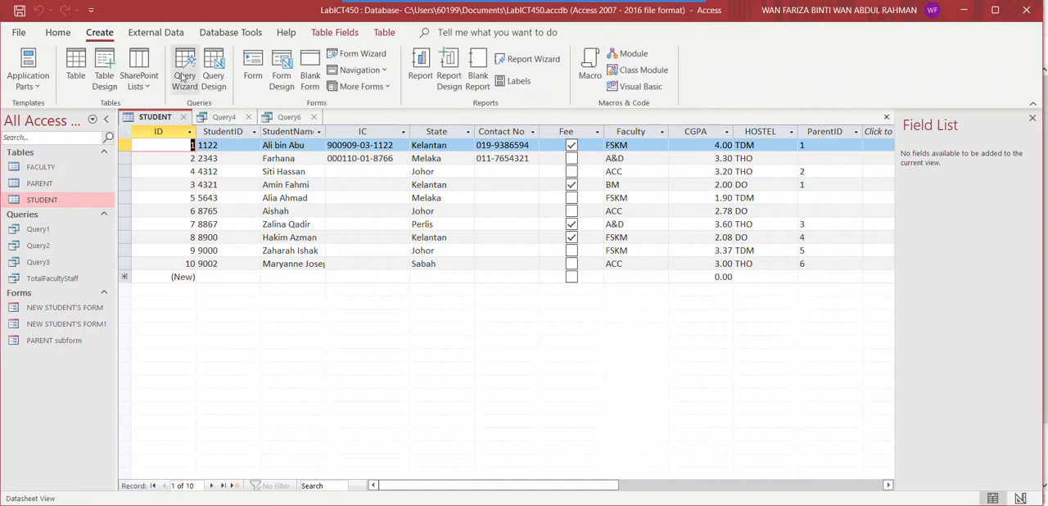
click(211, 76)
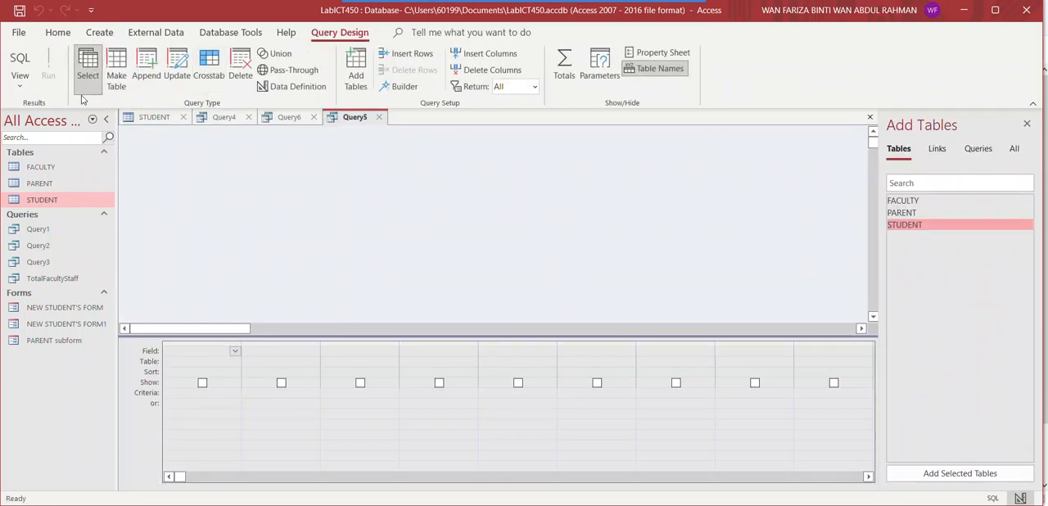
click(22, 86)
click(32, 116)
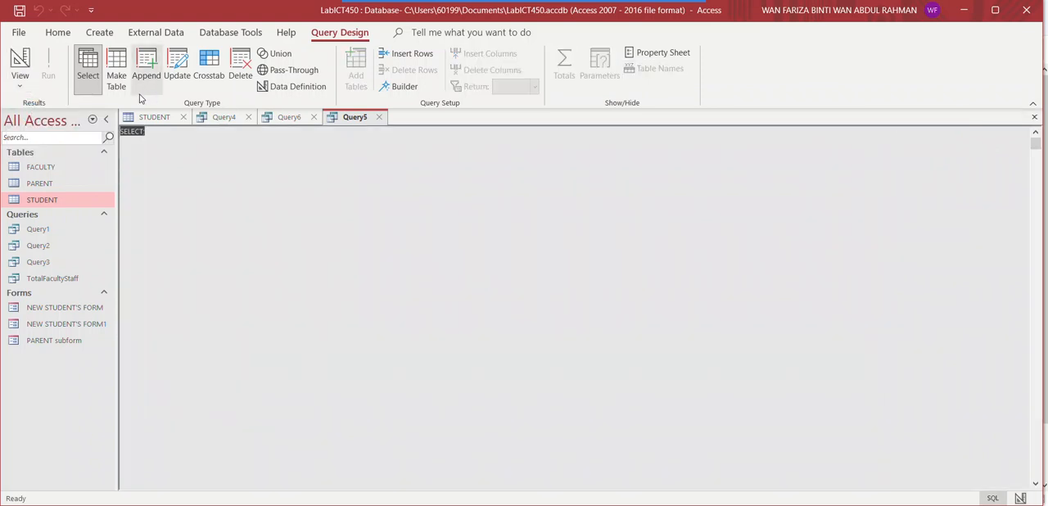
click(58, 33)
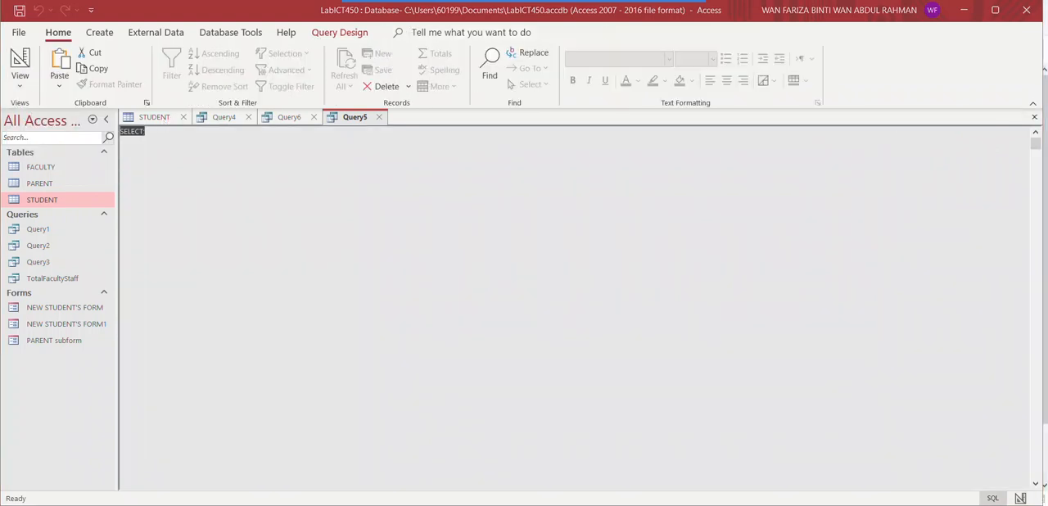
Write SELECT StudentName, CGPA with FROM STUDENT on the following line of the new query
click(144, 131)
key(BackSpace)
text(Student)
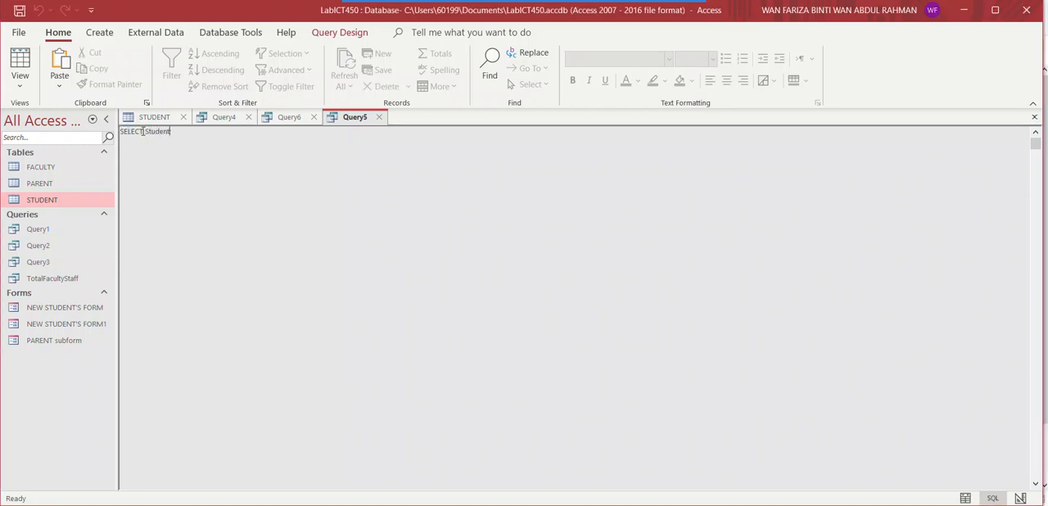
text(Name, CGPA)
key(Return)
text(FROM ;)
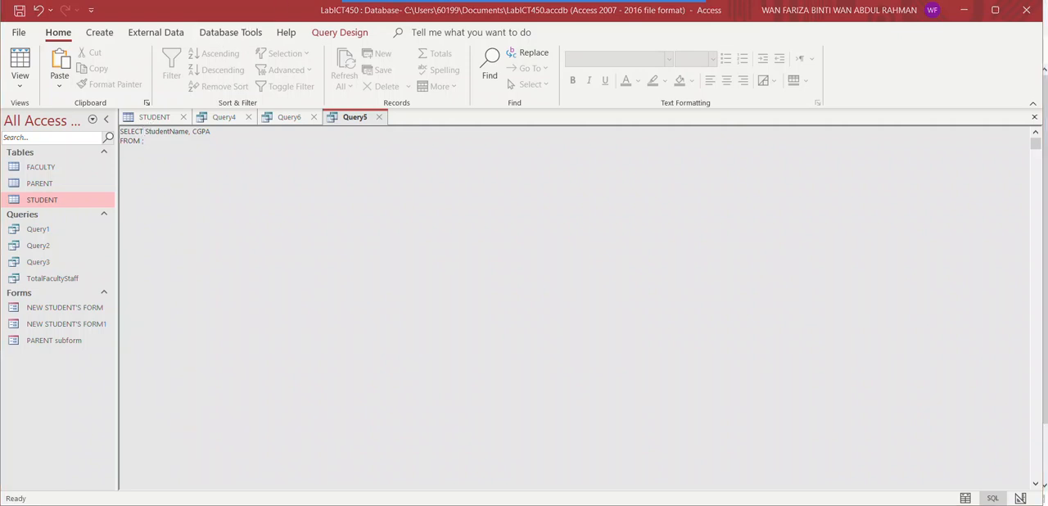
click(140, 140)
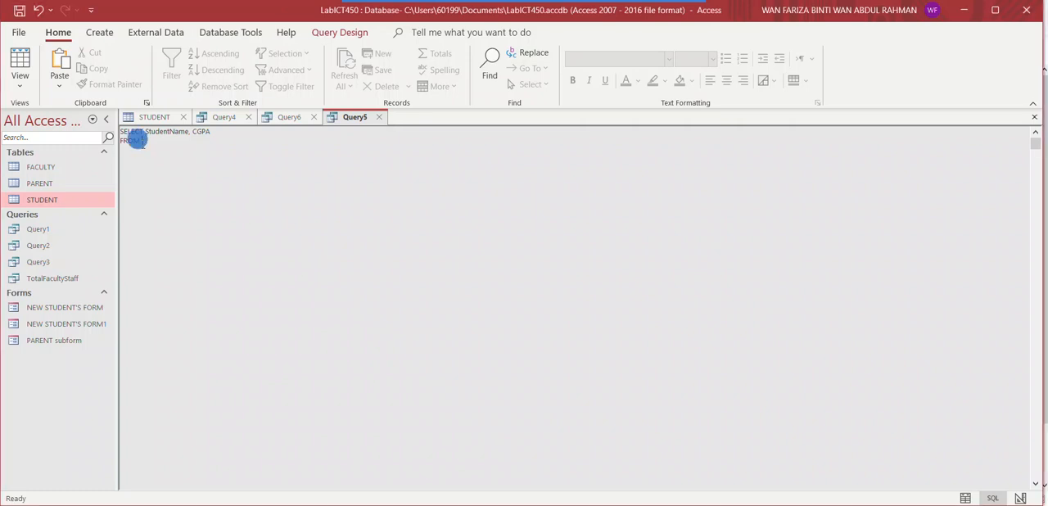
text(STUDENT )
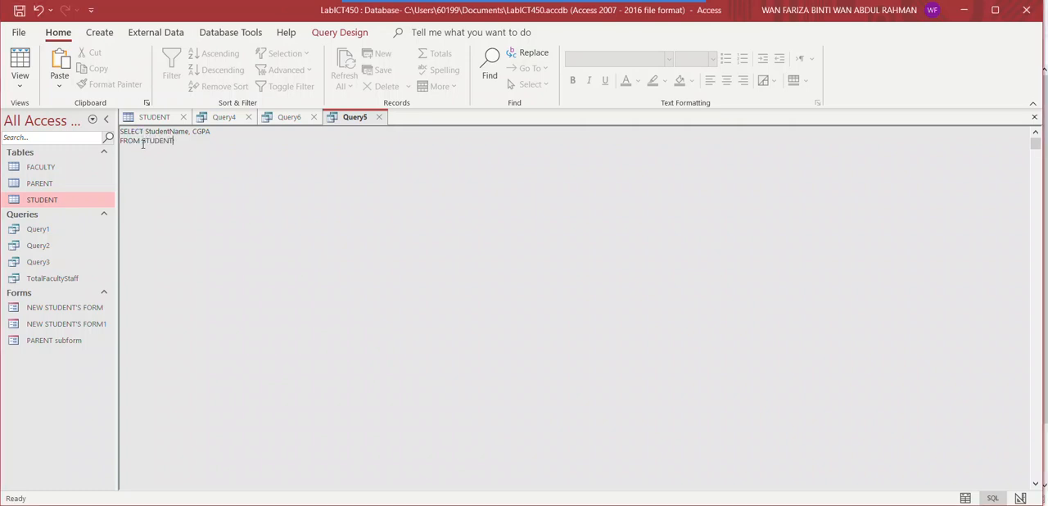
text(WHERE )
text((SELECT ;)
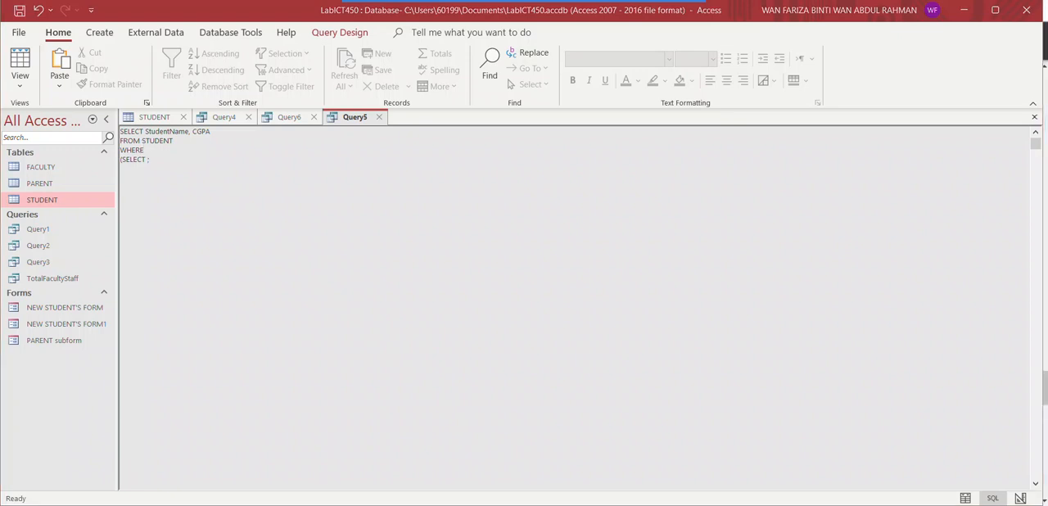
Add a WHERE Faculty = condition and open a subquery with (SELECT on the line below it
click(160, 150)
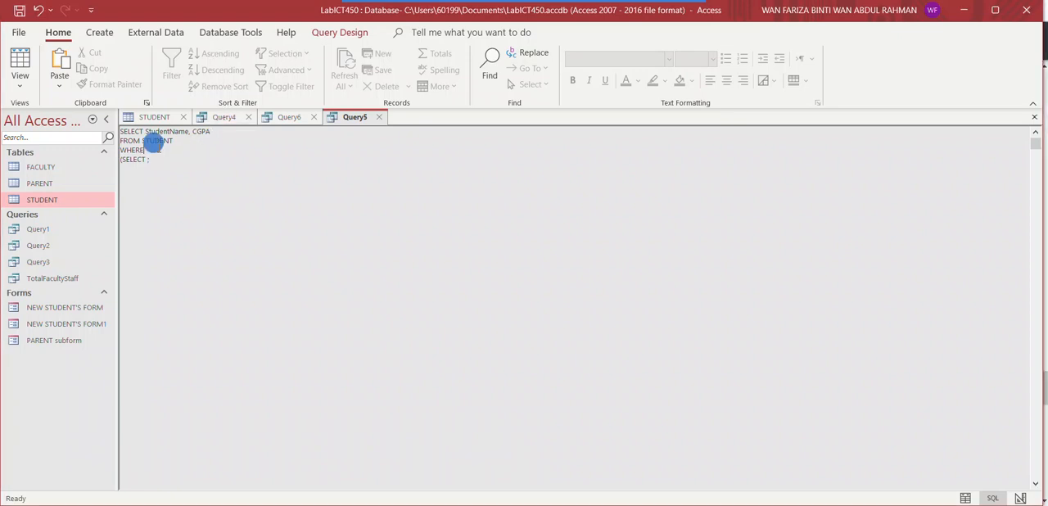
text(Faculty)
text(=)
Extend the Faculty subquery to read SELECT Faculty FROM STUDENT WHERE
click(147, 159)
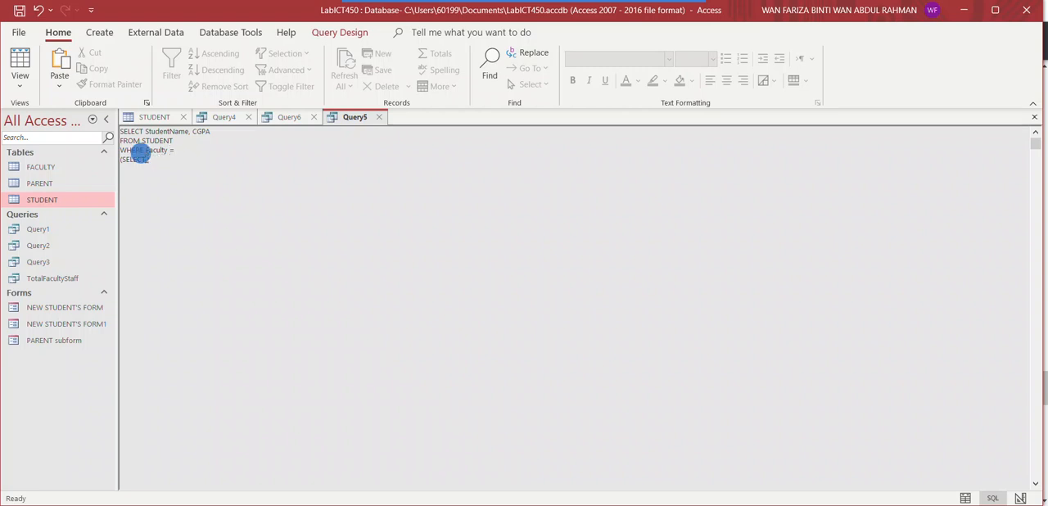
text(Faculty FROM)
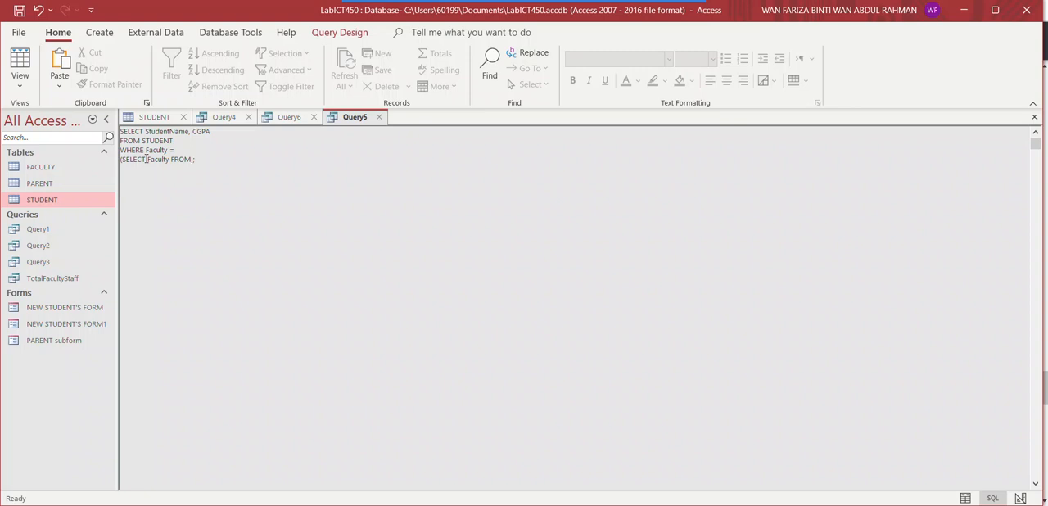
text( STUDENT WHERE StudentNAme=)
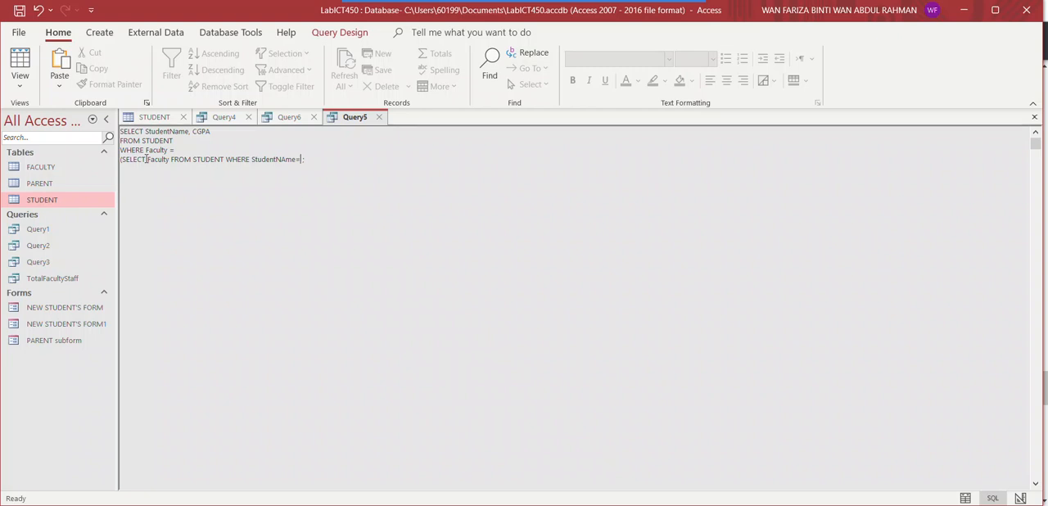
Complete the Faculty subquery with StudentName= and the student's first name in single quotes, and close the parenthesis
key(BackSpace)
key(BackSpace)
key(BackSpace)
key(BackSpace)
text(ame)
text(= )
text(')
text() )
text(AND)
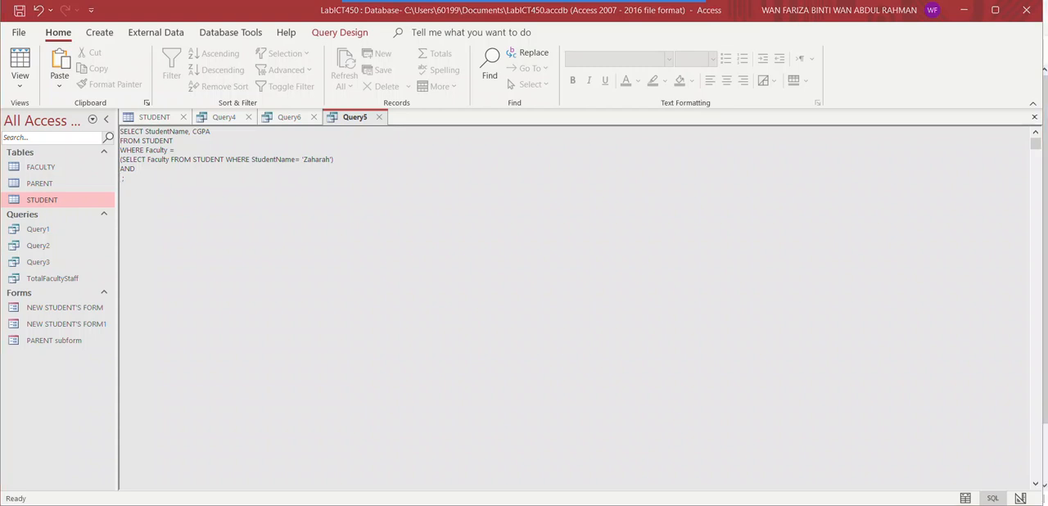
Add AND on its own line, followed by CGPA > (SELECT CGPA FROM STUDENT on the line below
click(122, 180)
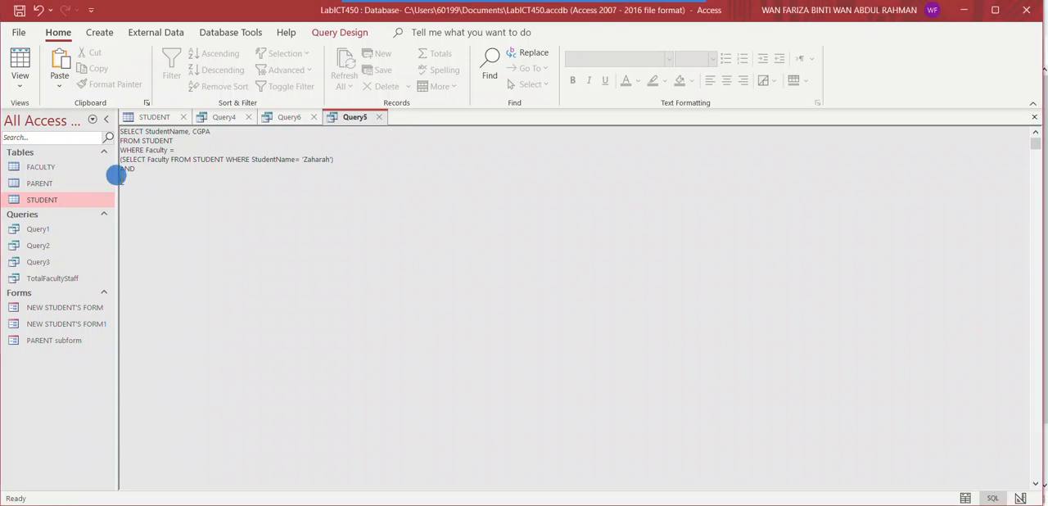
text(CGPA)
text((SELECT CGPA FROM STUDENT )
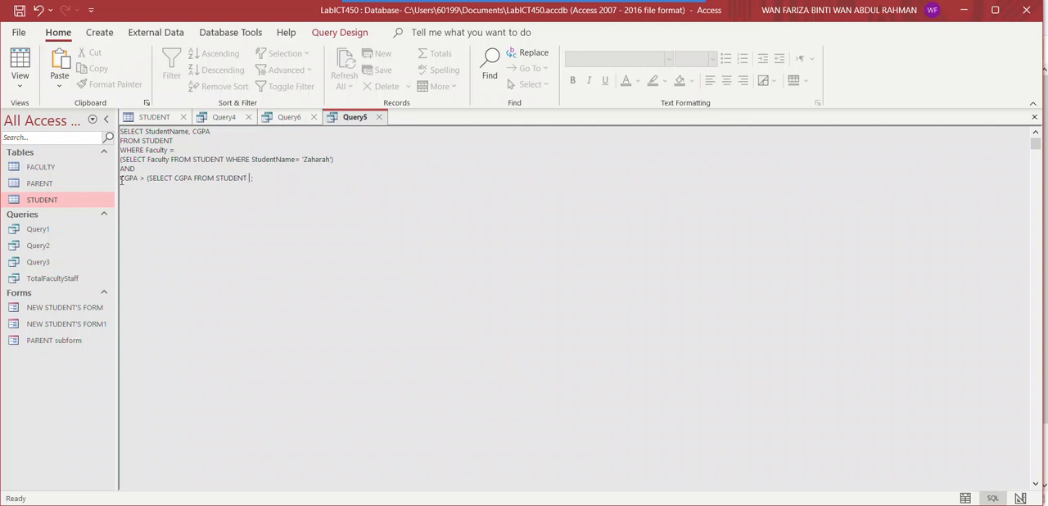
text(WHERE StudentNAme)
Finish the CGPA subquery with WHERE StudentName= and the same quoted first name, close the parenthesis, and run Query5
key(BackSpace)
key(BackSpace)
key(BackSpace)
key(BackSpace)
text(ame)
text(=)
text(')
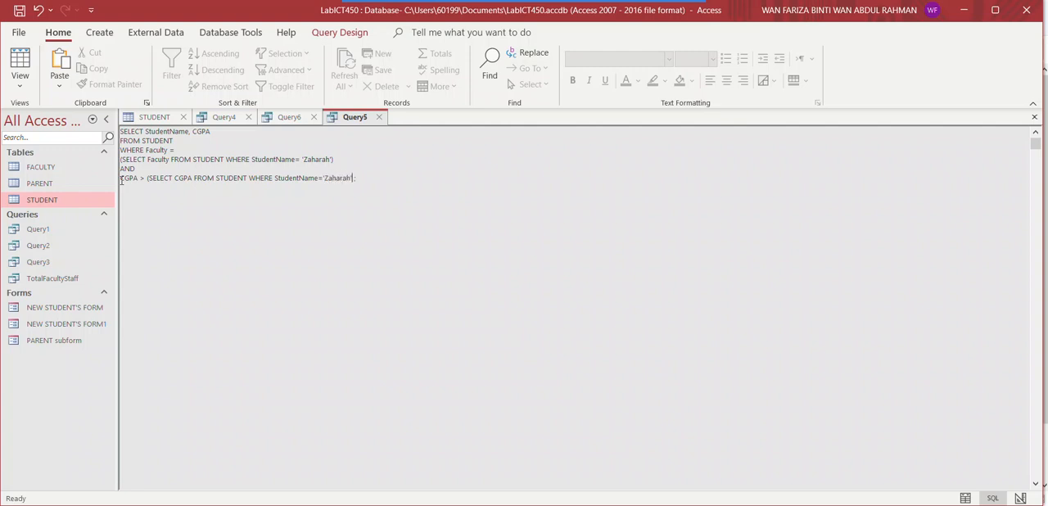
text())
click(309, 29)
click(53, 76)
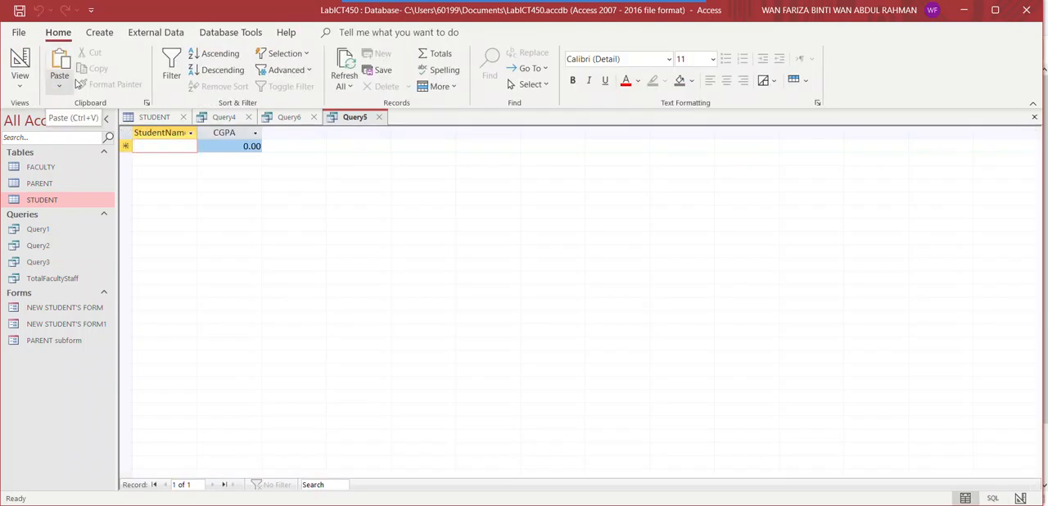
Compare Query5's datasheet result and SQL statement with the StudentName and CGPA records in the STUDENT table
click(147, 117)
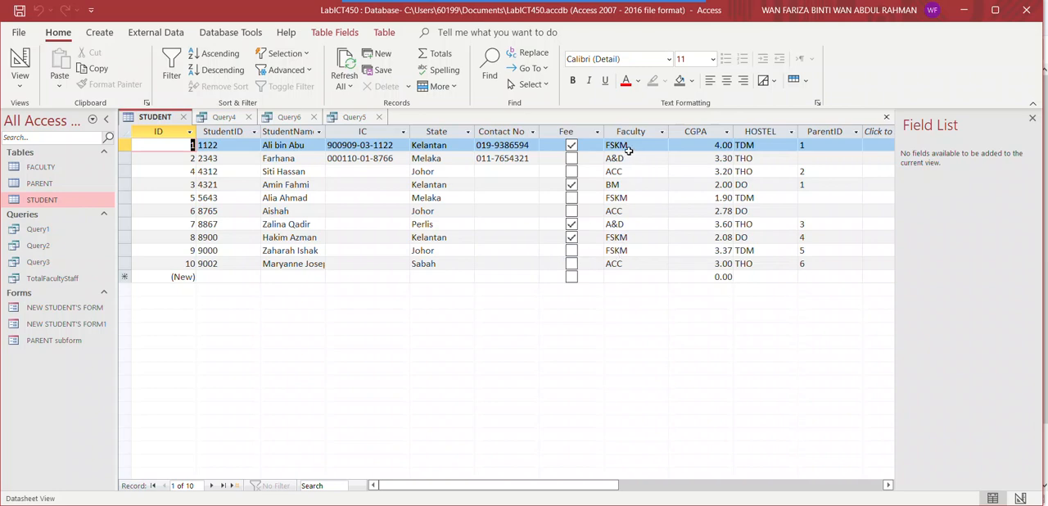
click(352, 117)
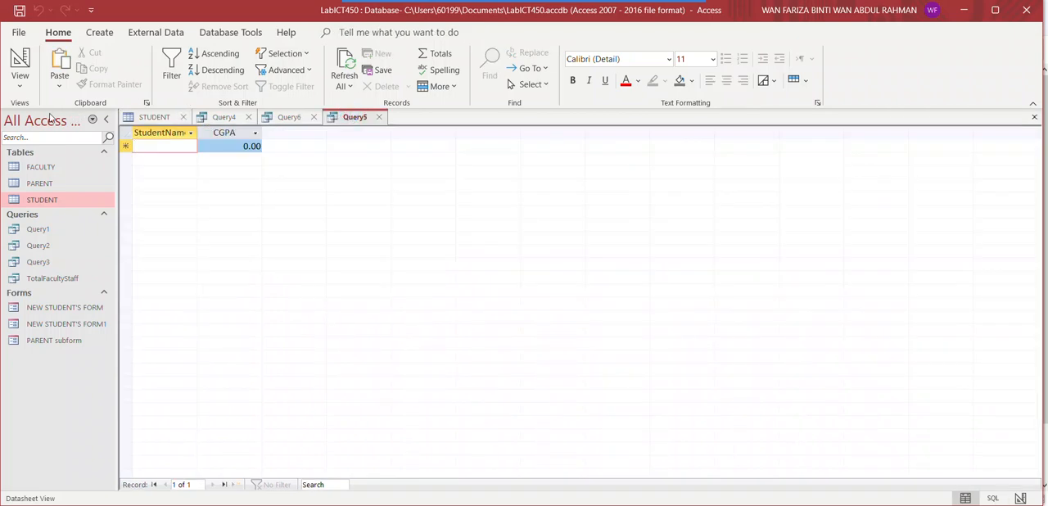
click(27, 88)
click(54, 151)
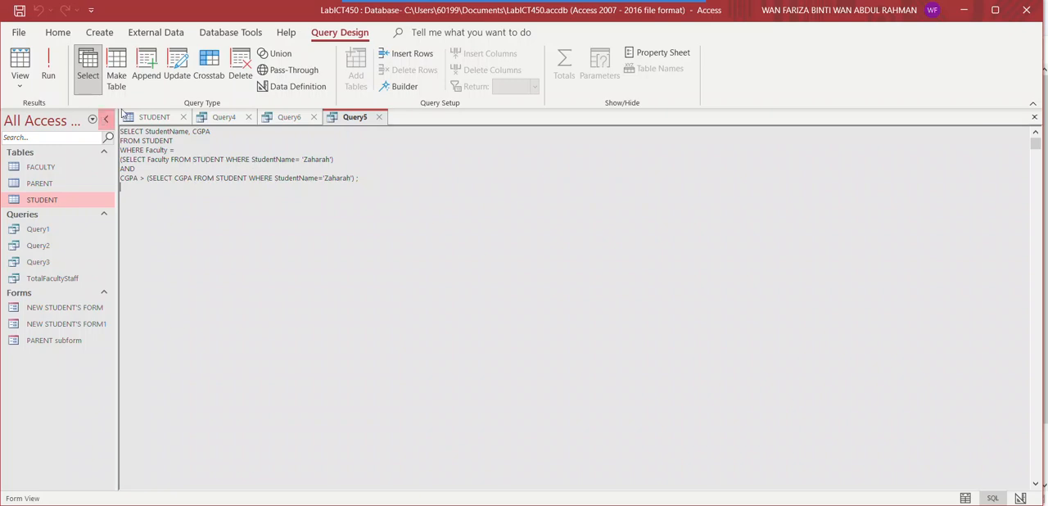
click(153, 118)
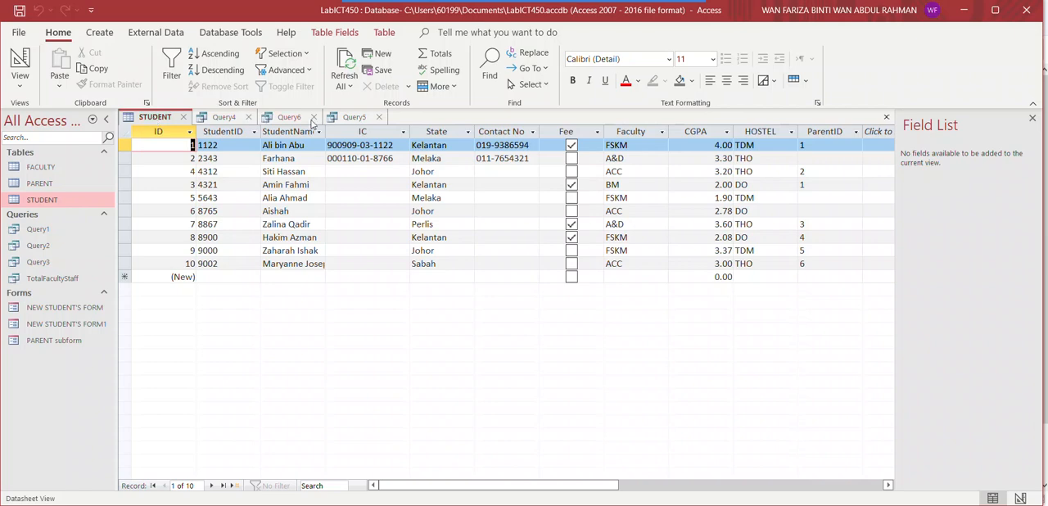
click(341, 120)
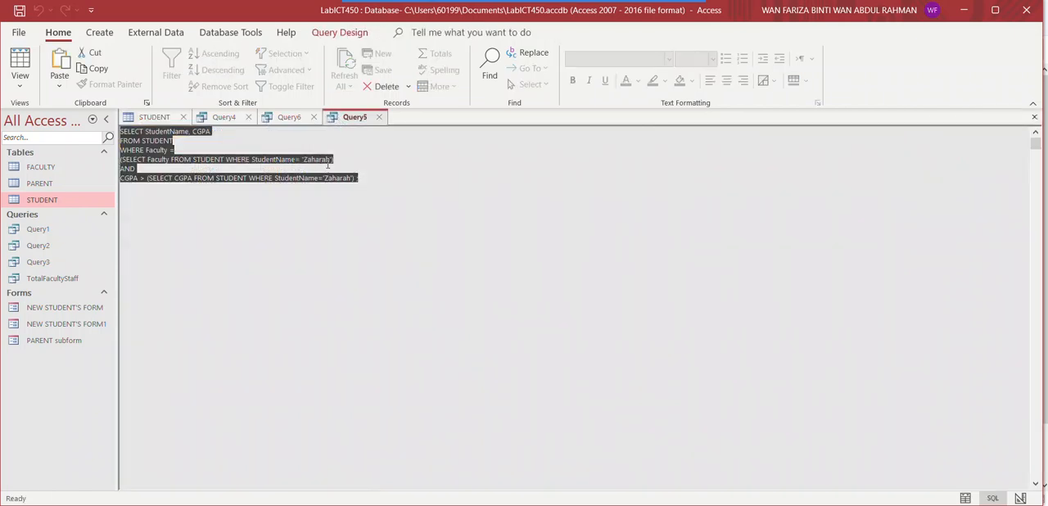
Complete the student's full name in the StudentName conditions of both subqueries and run Query5
click(344, 177)
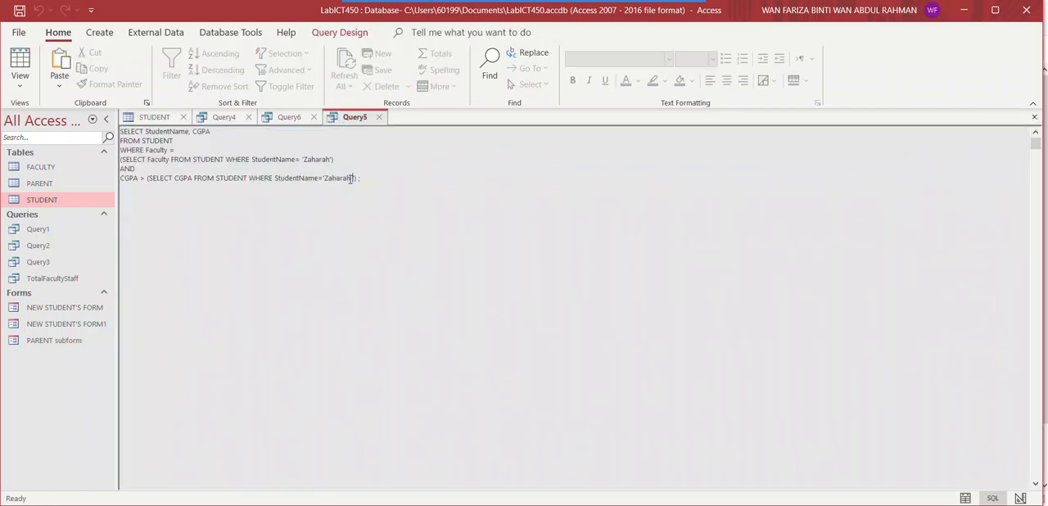
text())
click(350, 177)
click(331, 160)
click(325, 33)
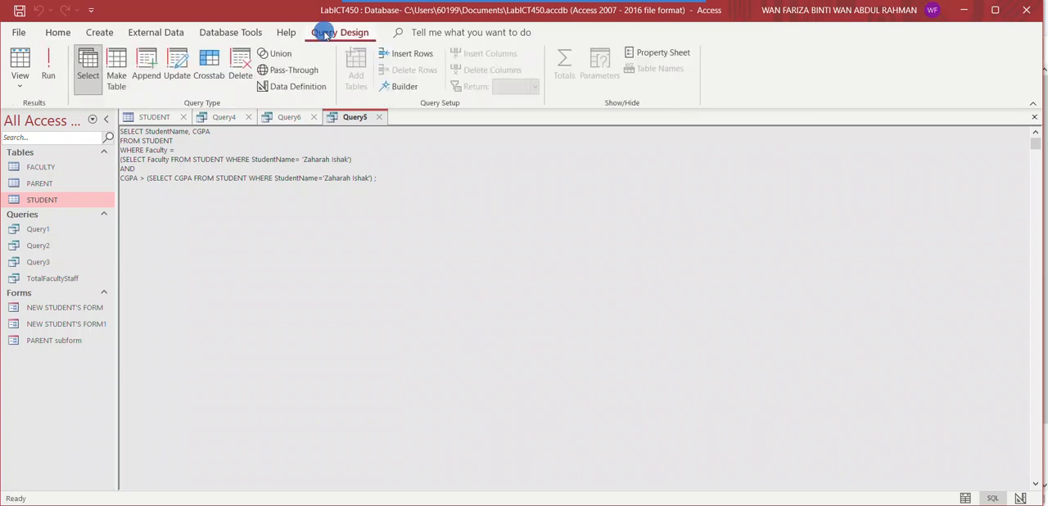
click(51, 73)
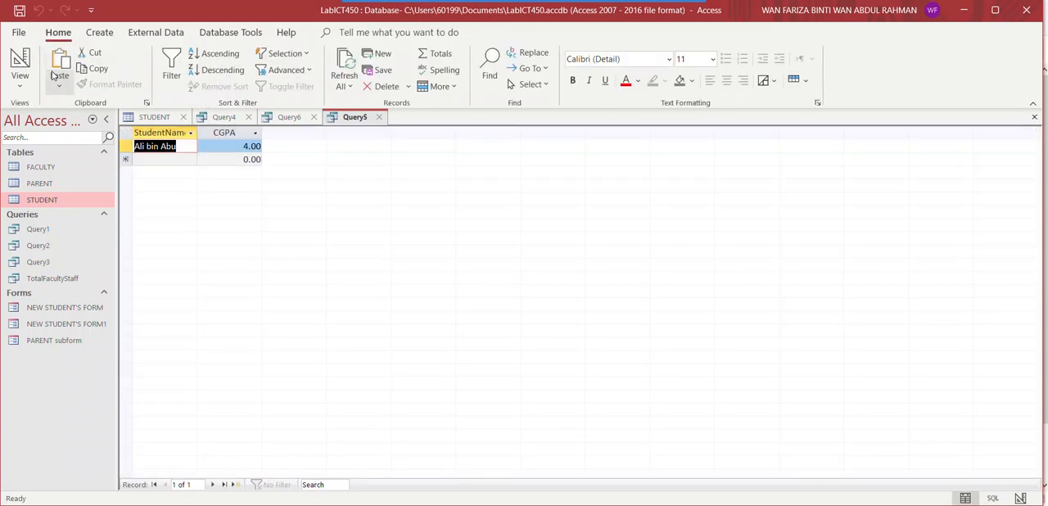